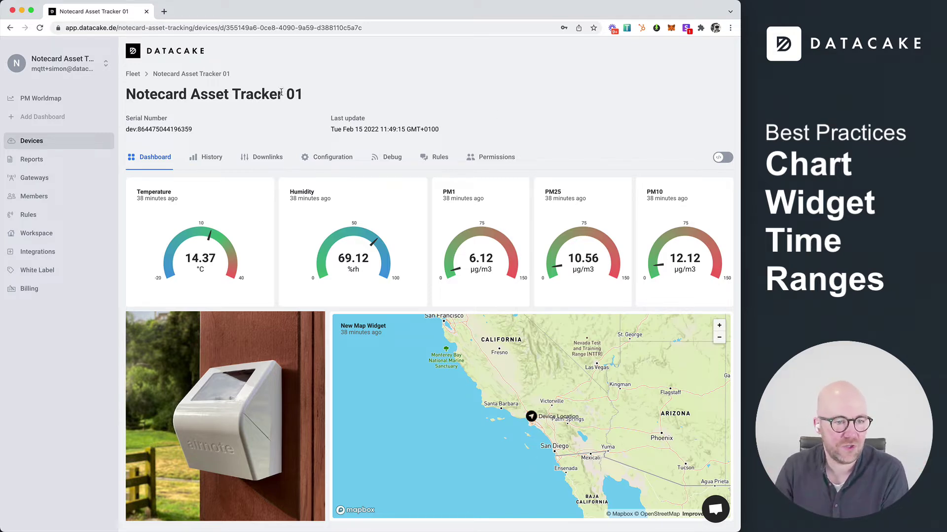
# Step: Open the AirNote device from the Devices list and turn on dashboard edit mode
pyautogui.click(77, 147)
pyautogui.click(205, 220)
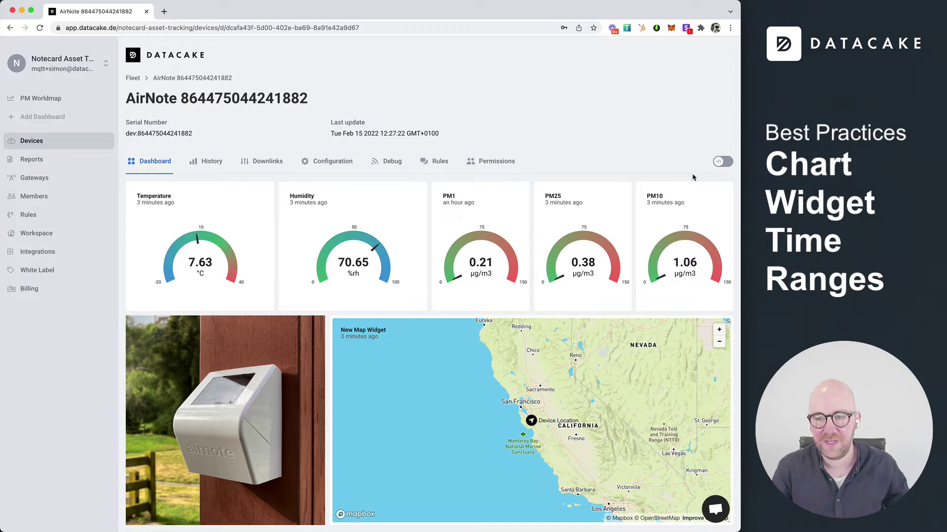
pyautogui.click(723, 163)
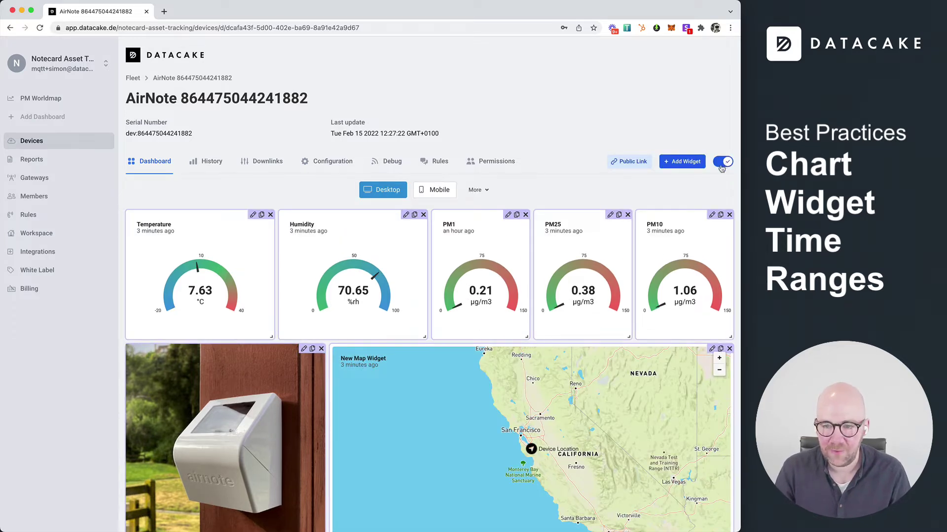
# Step: Add a new Chart widget to the AirNote dashboard and go to its Data settings
pyautogui.click(683, 162)
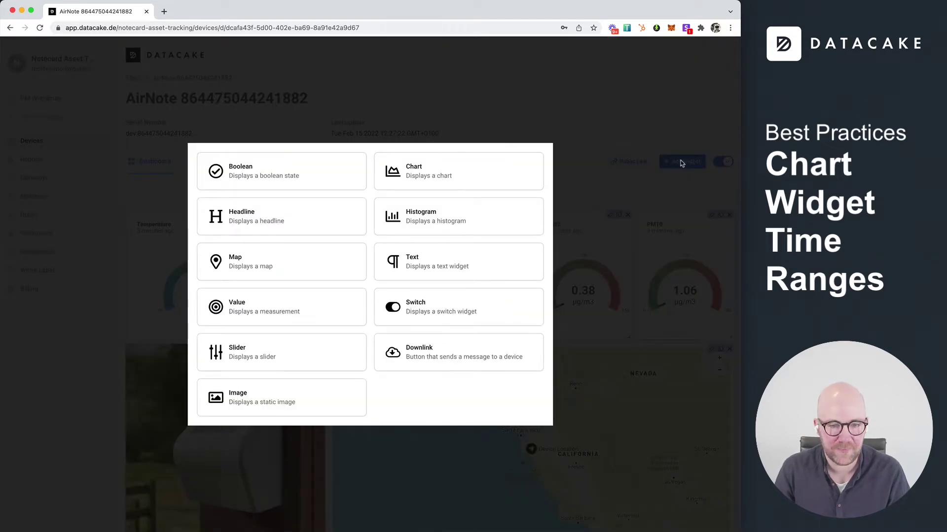
pyautogui.click(445, 172)
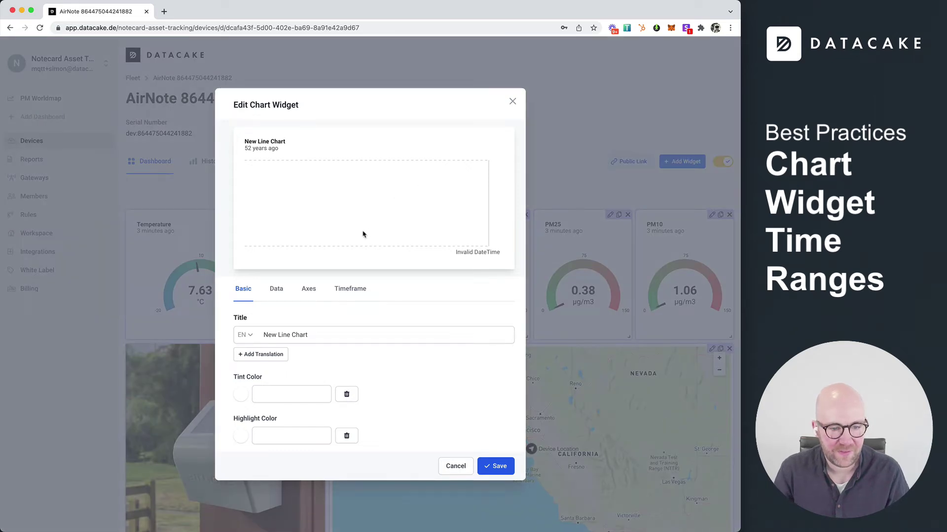
pyautogui.click(275, 290)
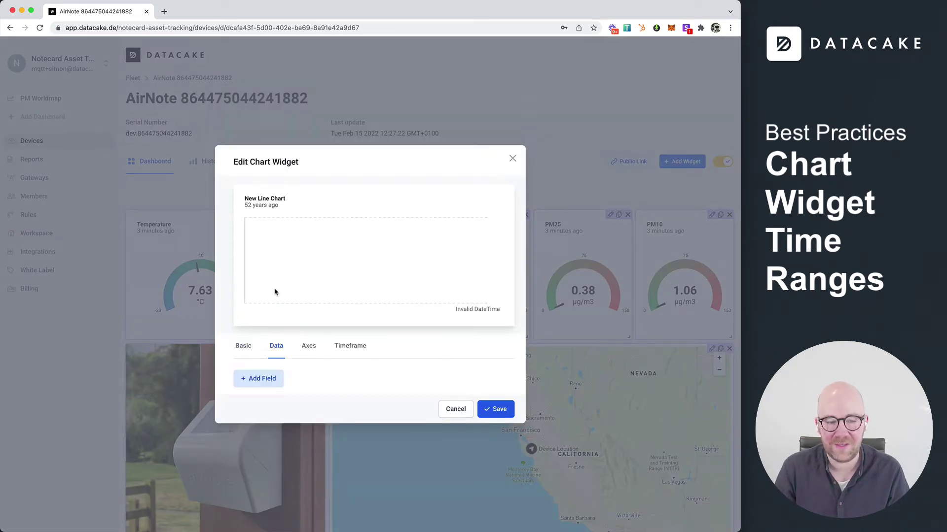
# Step: Add a Temperature data field plotted as a blue (#4299e1) area series
pyautogui.click(266, 380)
pyautogui.click(310, 320)
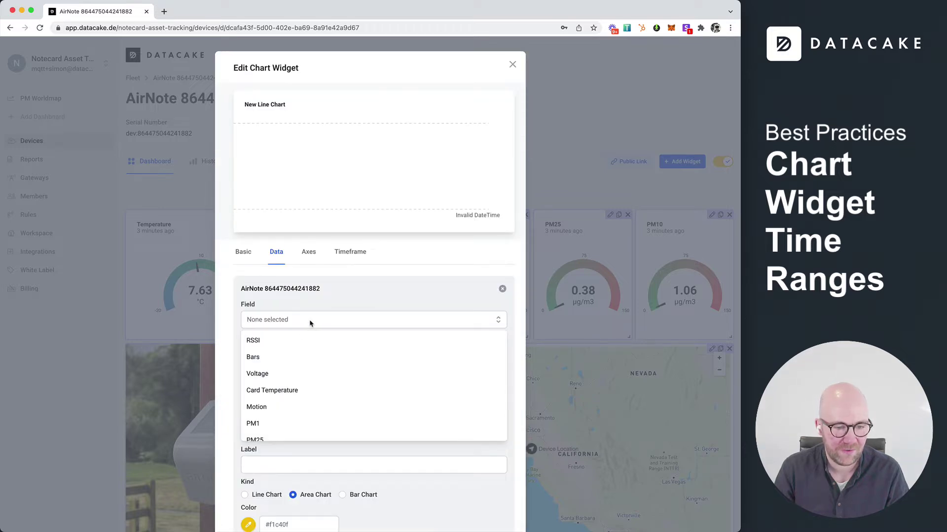
pyautogui.scroll(-3, 306, 386)
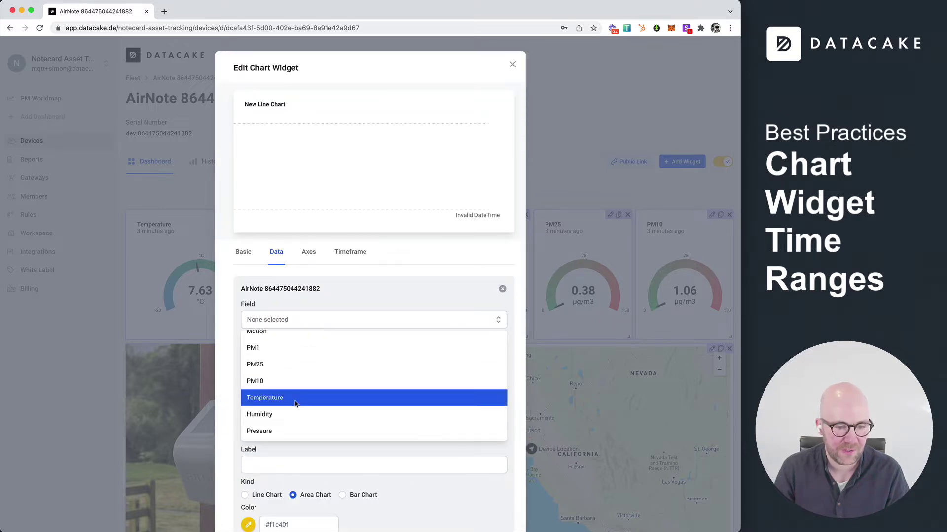
pyautogui.click(295, 404)
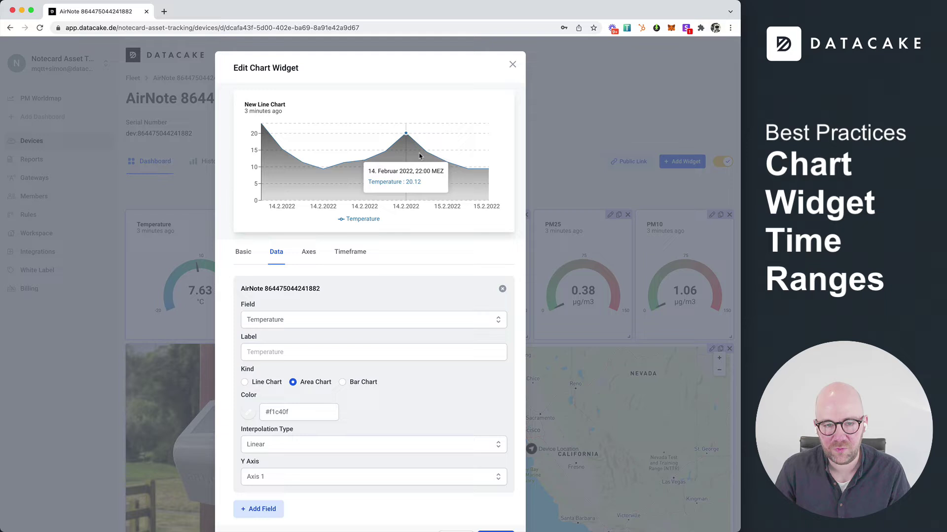
pyautogui.scroll(-2, 461, 254)
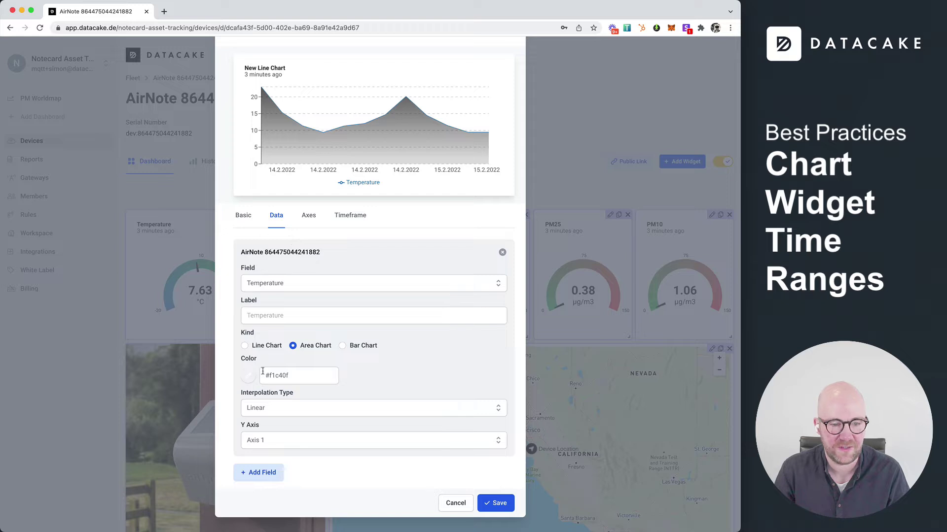
pyautogui.click(249, 377)
pyautogui.click(256, 433)
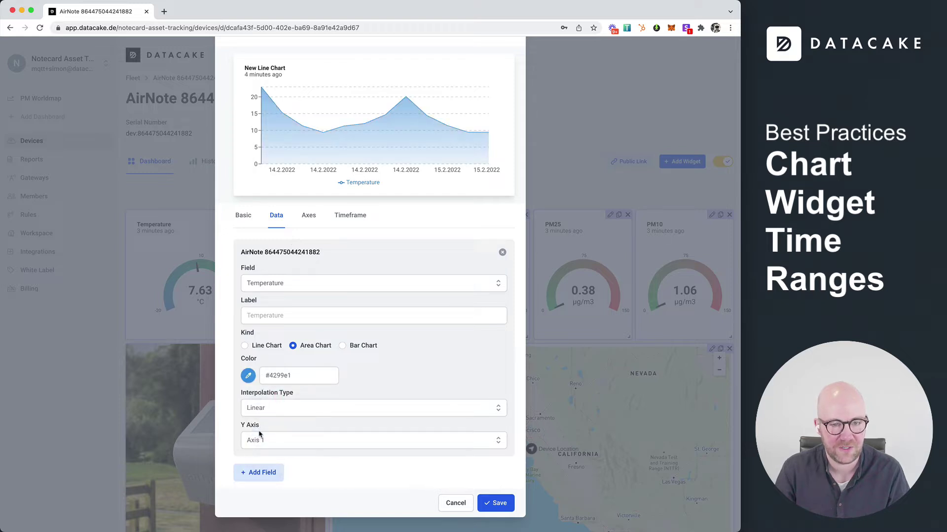
pyautogui.click(344, 347)
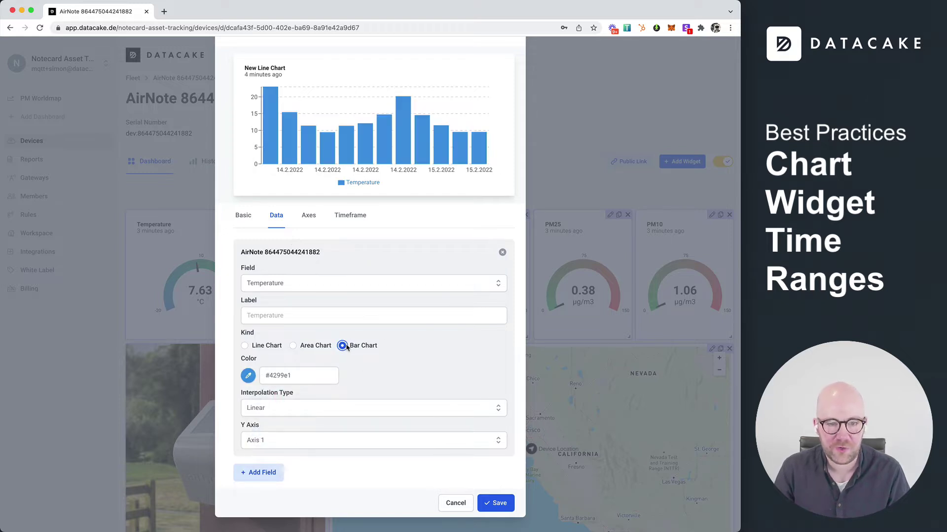
pyautogui.click(294, 348)
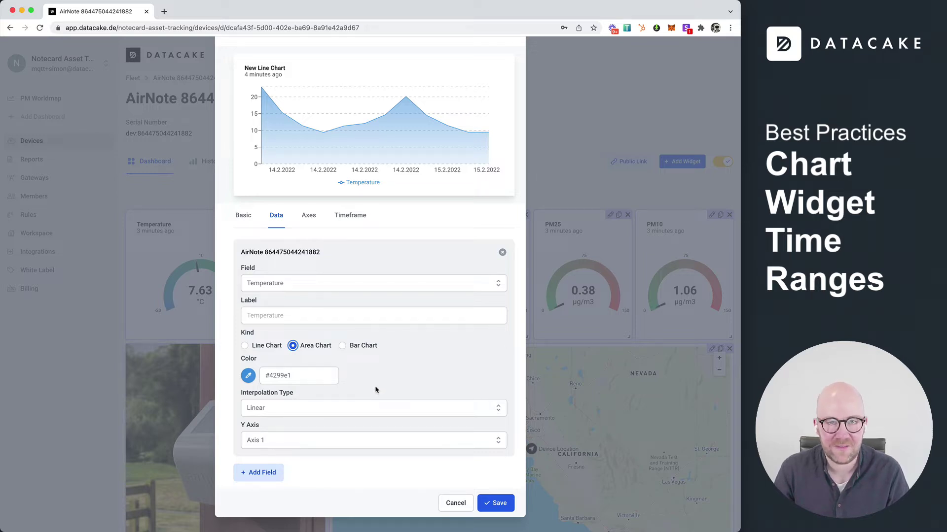
# Step: Add a second field plotting Humidity, coloured pink (#ed64a6)
pyautogui.click(262, 473)
pyautogui.scroll(-5, 321, 437)
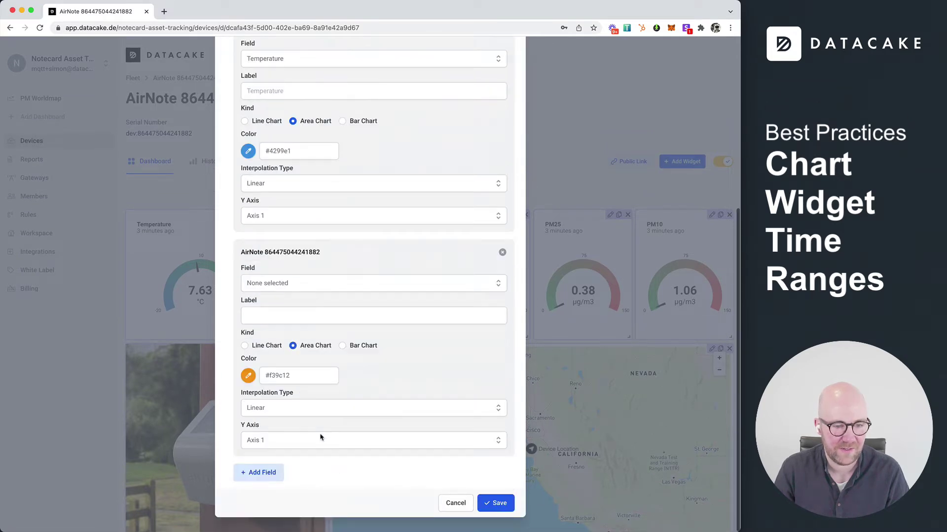
pyautogui.click(291, 281)
pyautogui.scroll(-3, 295, 368)
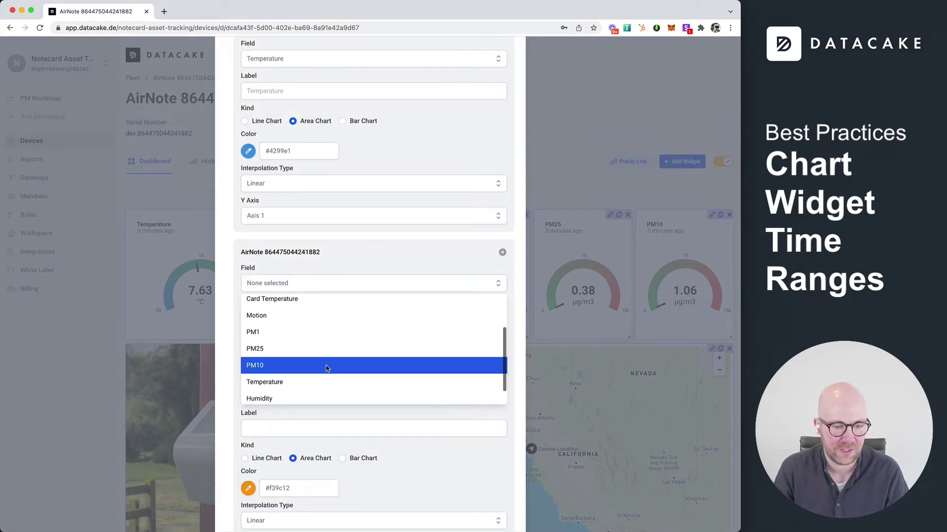
pyautogui.click(276, 396)
pyautogui.click(248, 378)
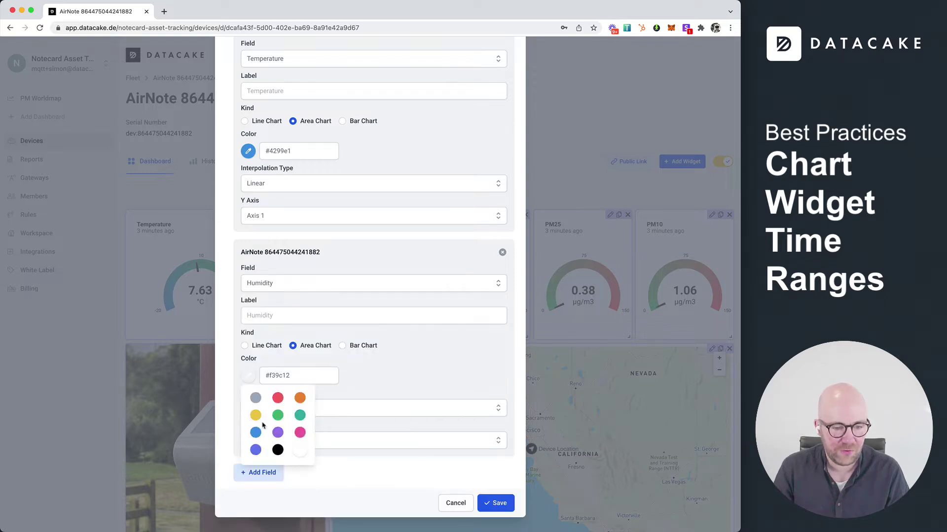
pyautogui.click(301, 433)
# Step: Put the Humidity series on Y Axis 2
pyautogui.scroll(5, 386, 398)
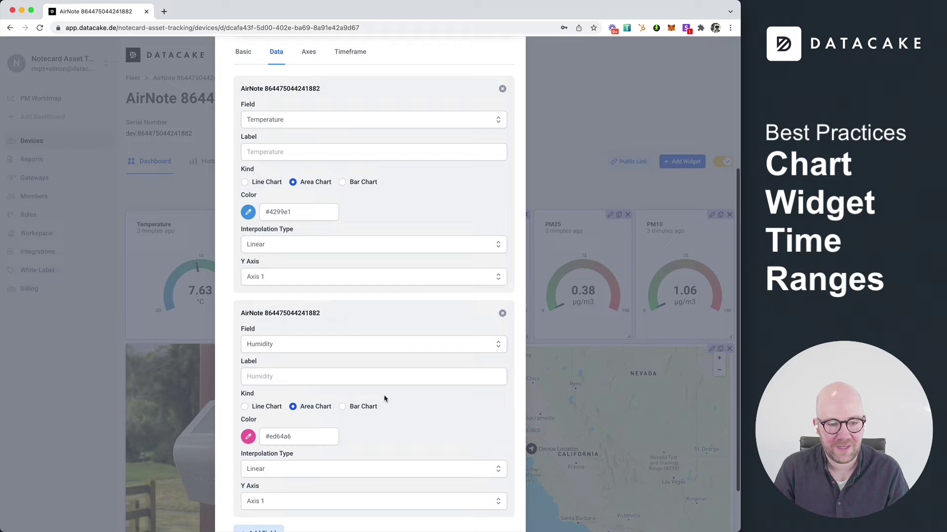
pyautogui.scroll(-2, 402, 152)
pyautogui.scroll(3, 399, 154)
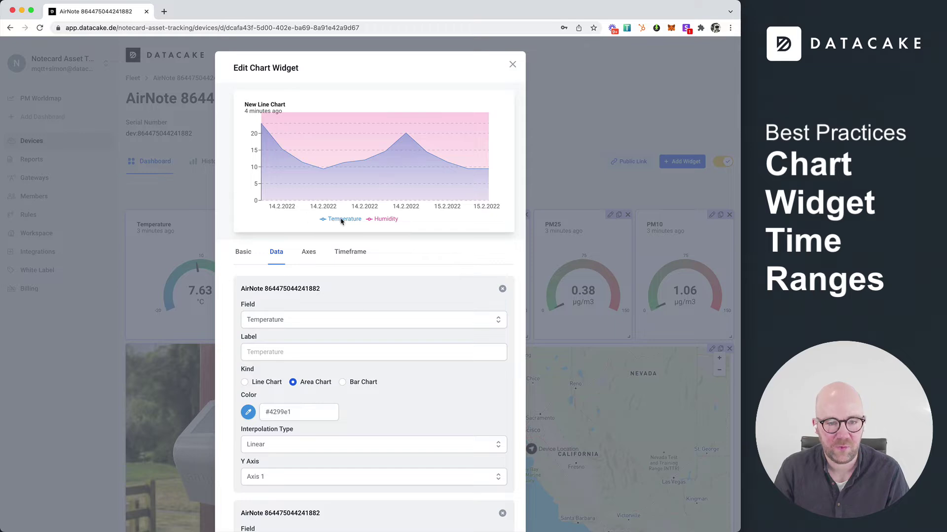
pyautogui.scroll(-5, 419, 258)
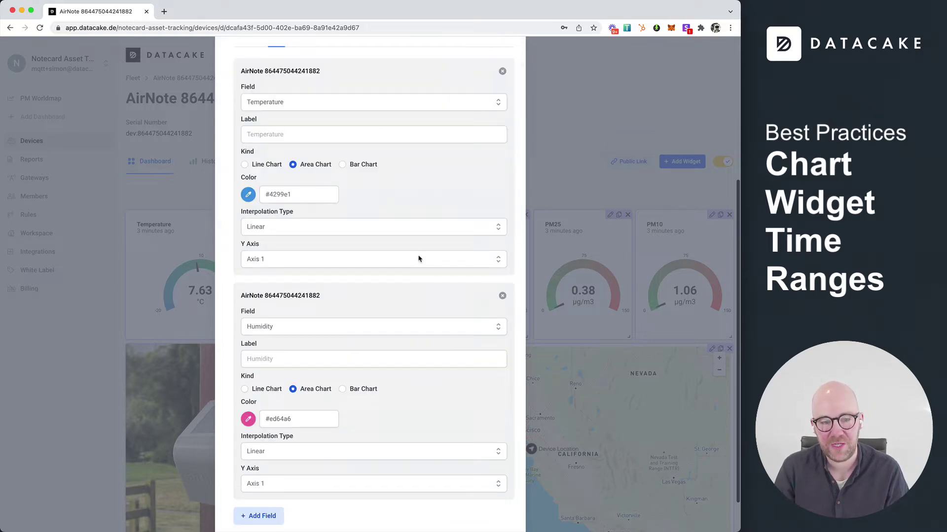
pyautogui.scroll(5, 408, 258)
pyautogui.scroll(-6, 364, 287)
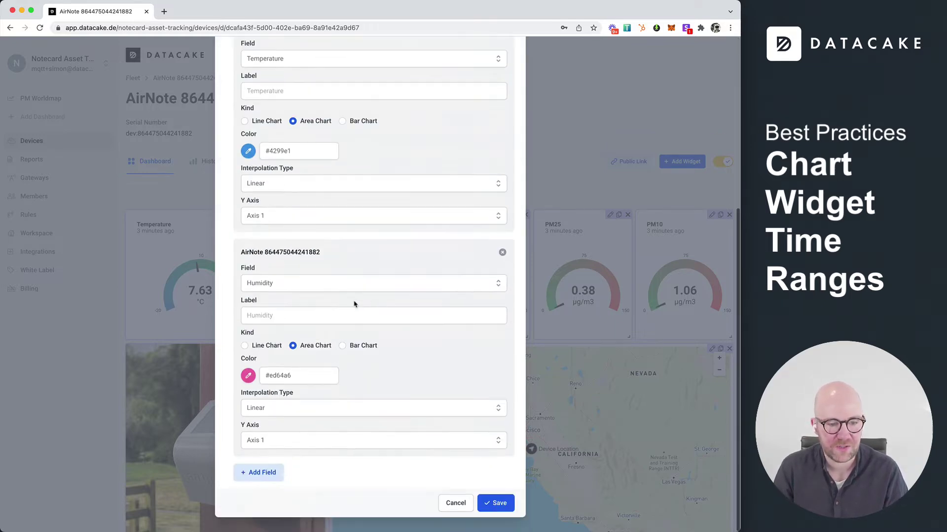
pyautogui.click(273, 444)
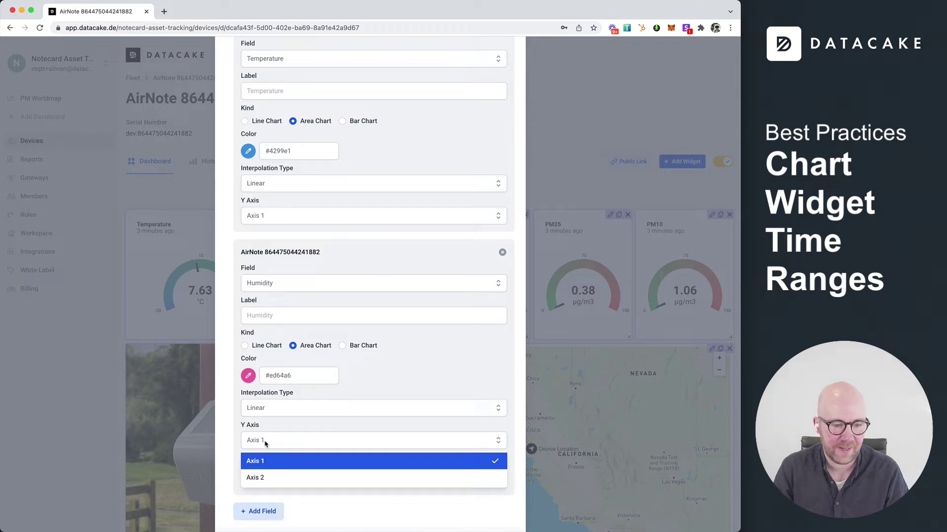
pyautogui.click(265, 479)
pyautogui.scroll(6, 348, 443)
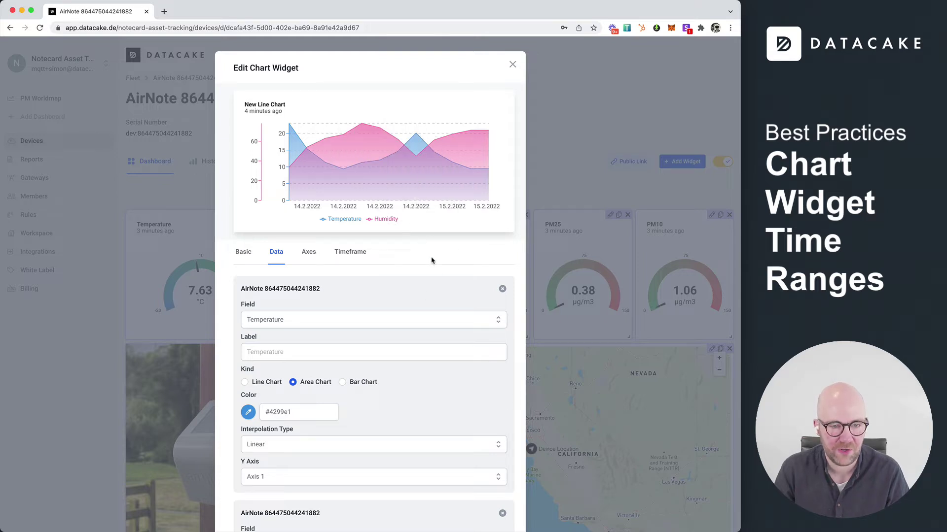
# Step: In the Axes settings, set Axis ID 2 orientation to Right
pyautogui.click(306, 254)
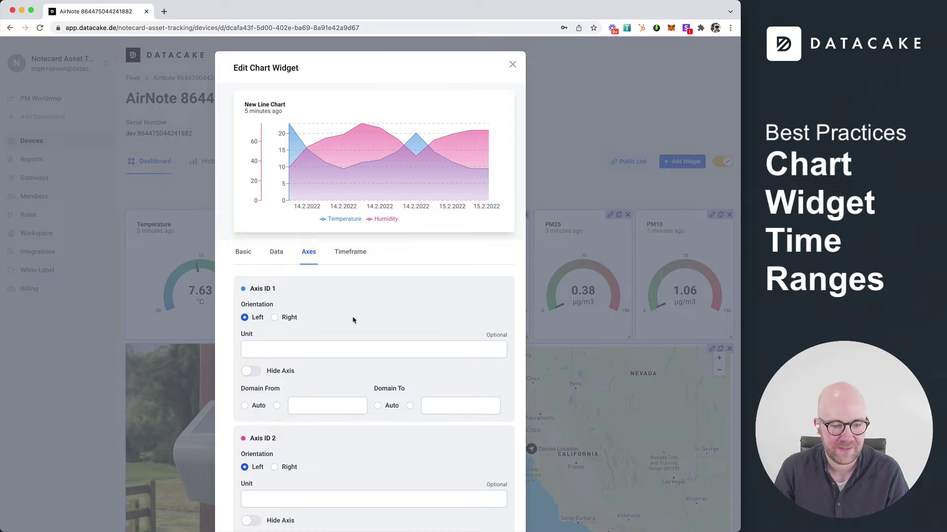
pyautogui.scroll(-1, 353, 319)
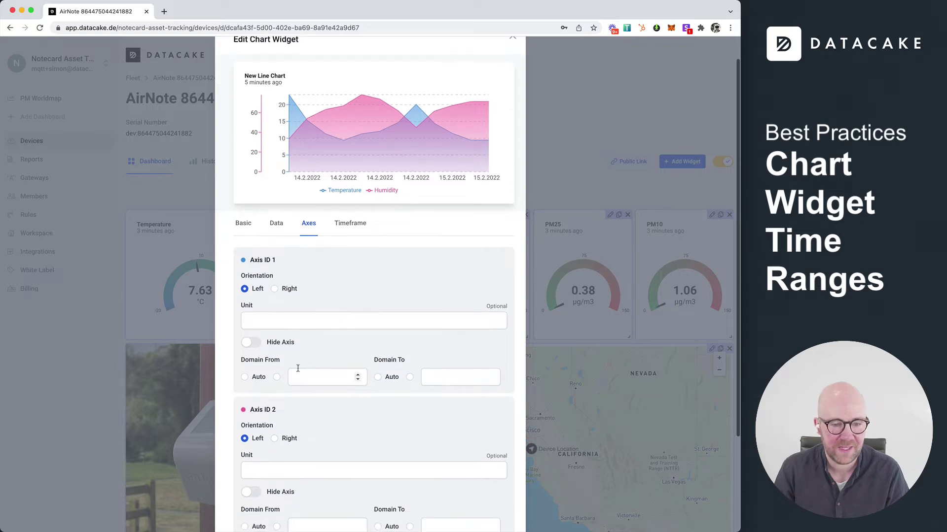
pyautogui.click(275, 439)
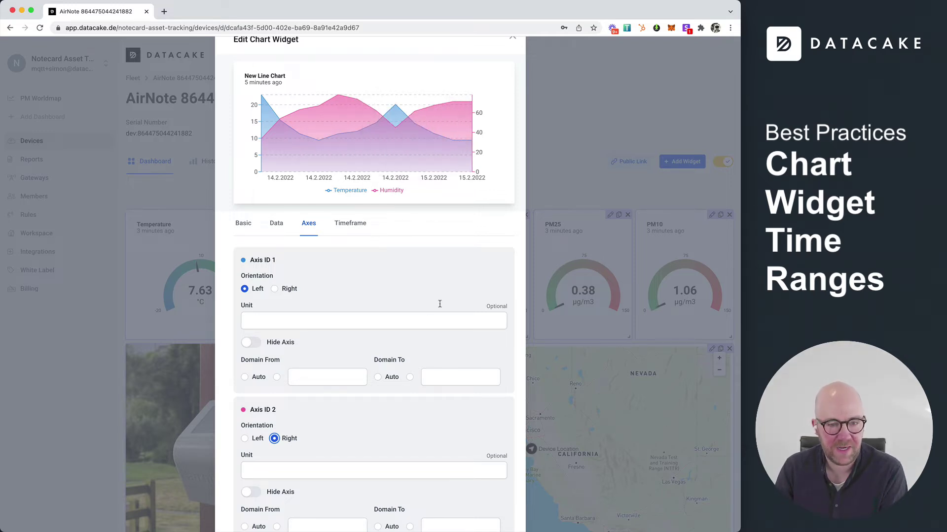
pyautogui.click(245, 439)
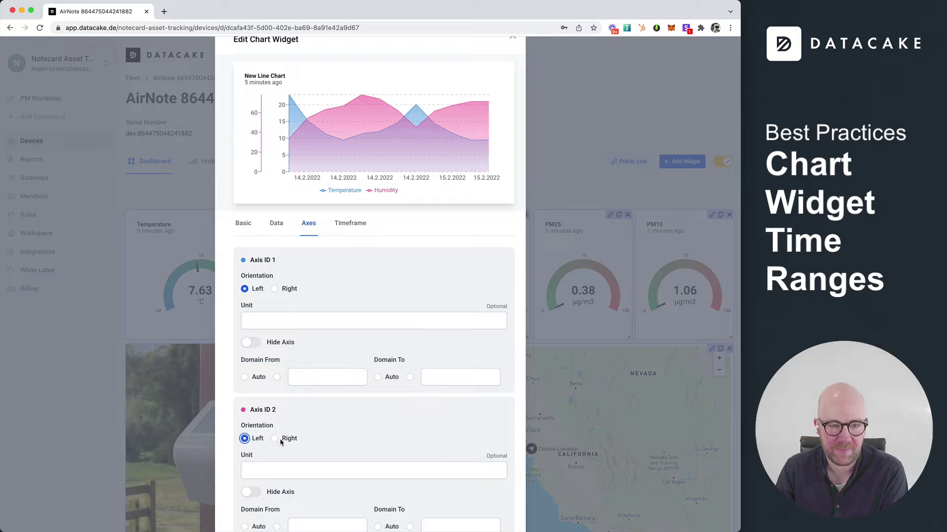
pyautogui.click(279, 440)
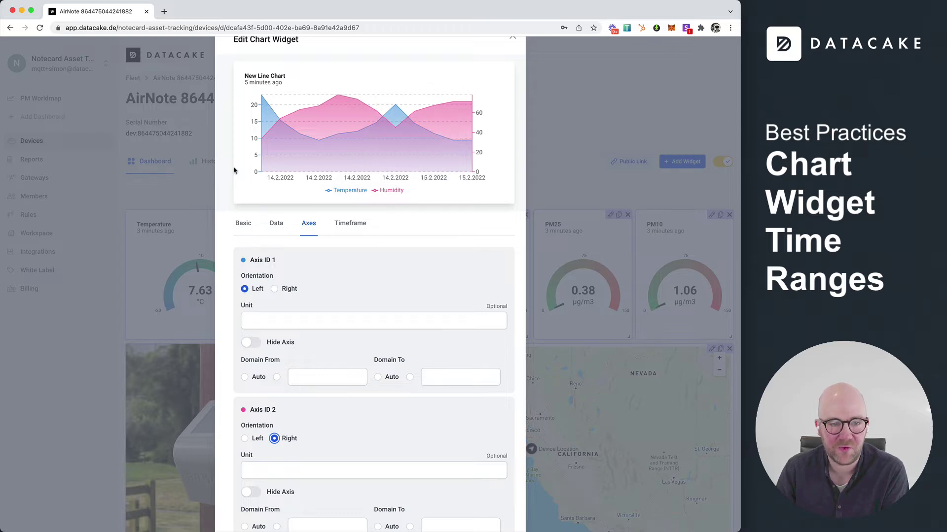
# Step: Set the axis domain From and To values to Auto
pyautogui.click(244, 377)
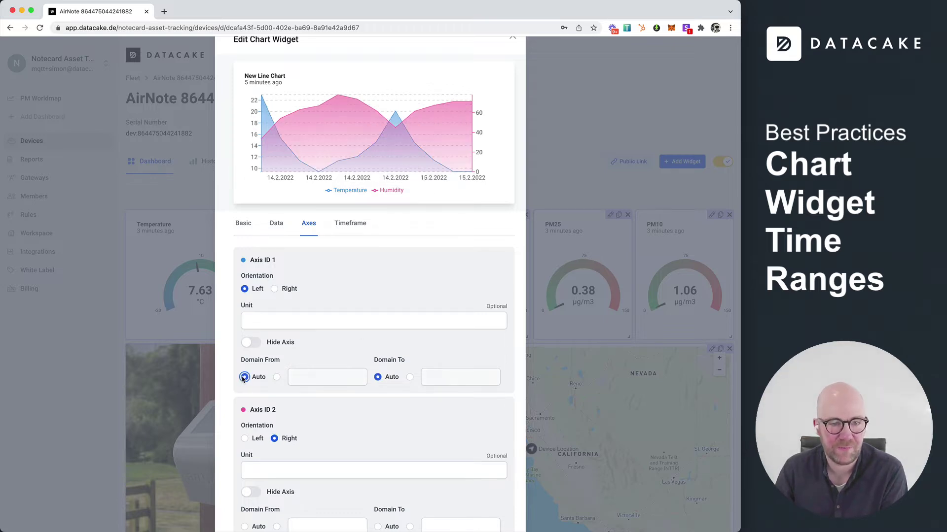
pyautogui.scroll(-5, 245, 377)
pyautogui.click(244, 403)
pyautogui.scroll(5, 244, 402)
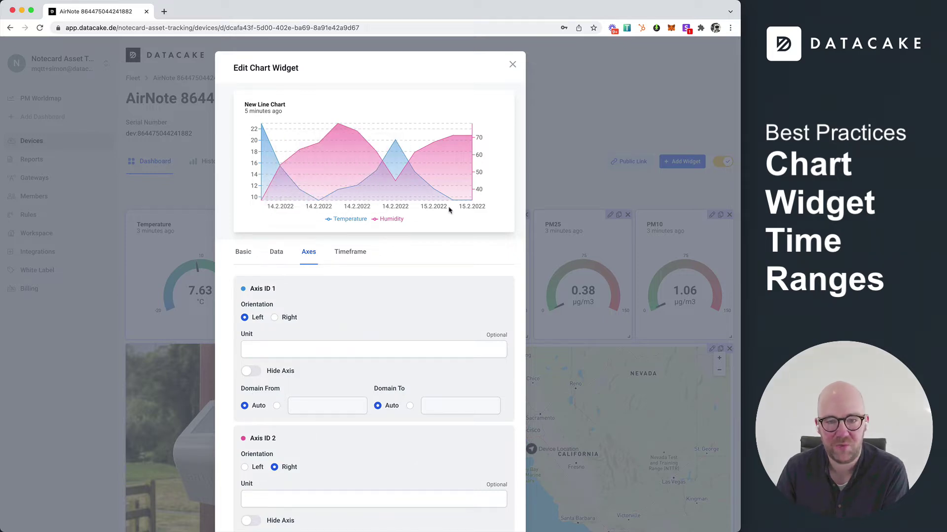
pyautogui.click(350, 252)
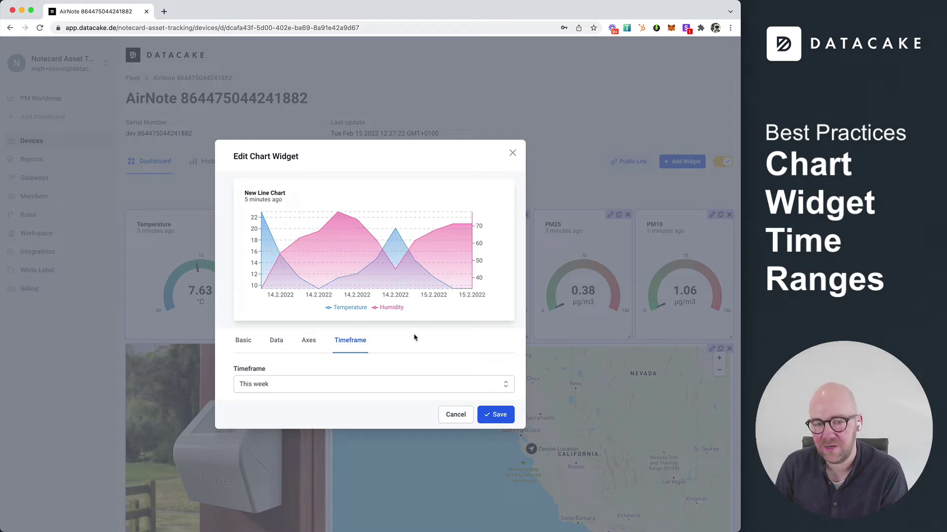
# Step: Change the chart timeframe from This week to Custom (startOfWeek until now, 3 Hours)
pyautogui.scroll(-1, 412, 342)
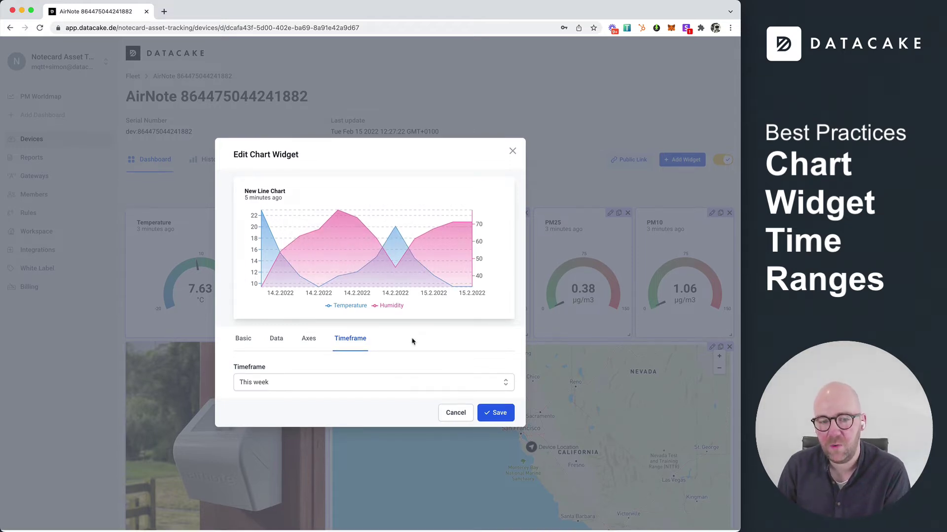
pyautogui.click(286, 388)
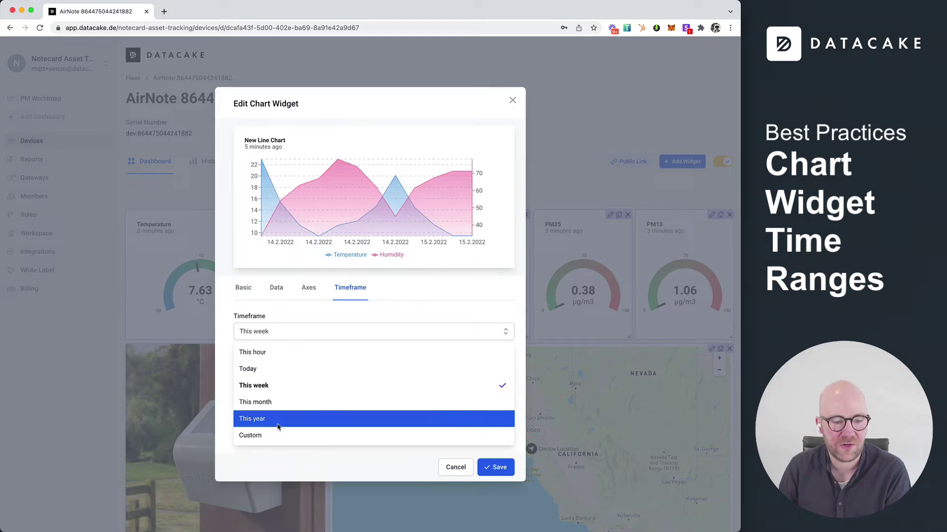
pyautogui.click(279, 419)
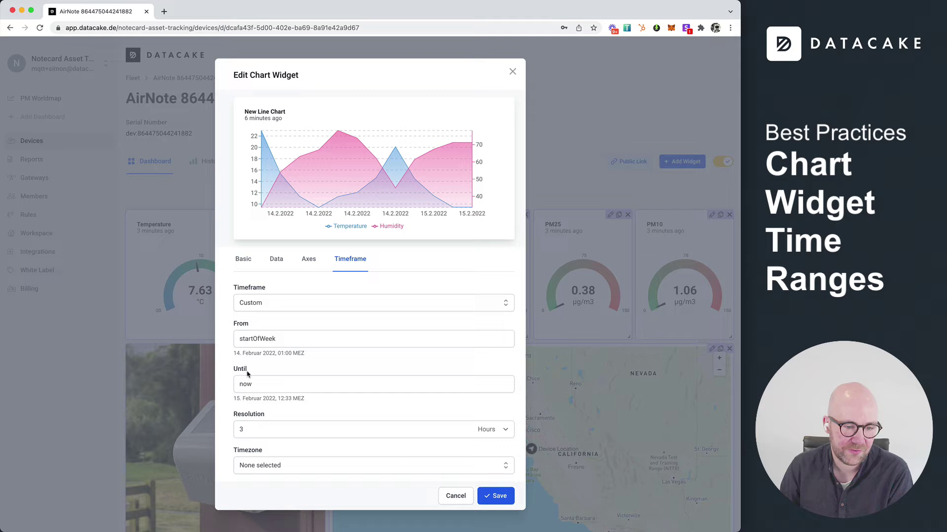
# Step: Set the custom range to start '7 days ago' until now with 1-hour resolution
pyautogui.click(291, 340)
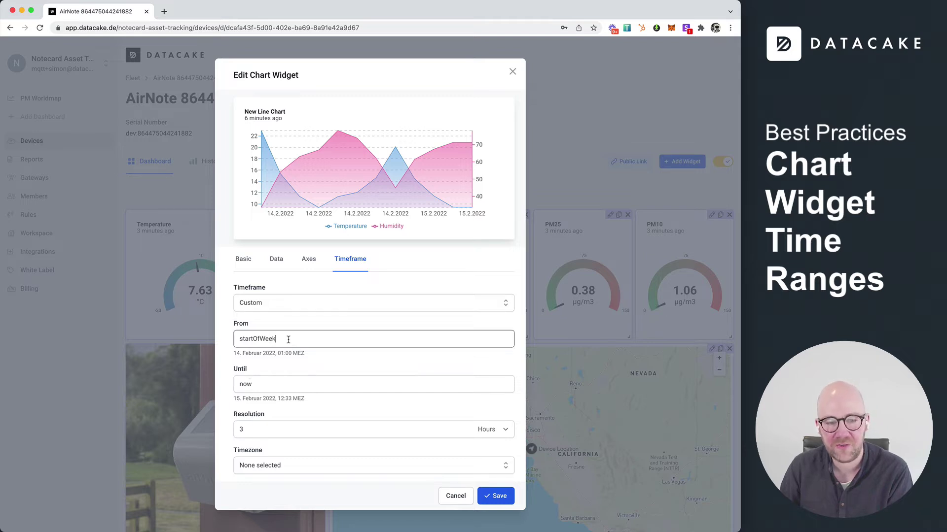
pyautogui.moveTo(291, 341); pyautogui.dragTo(231, 341)
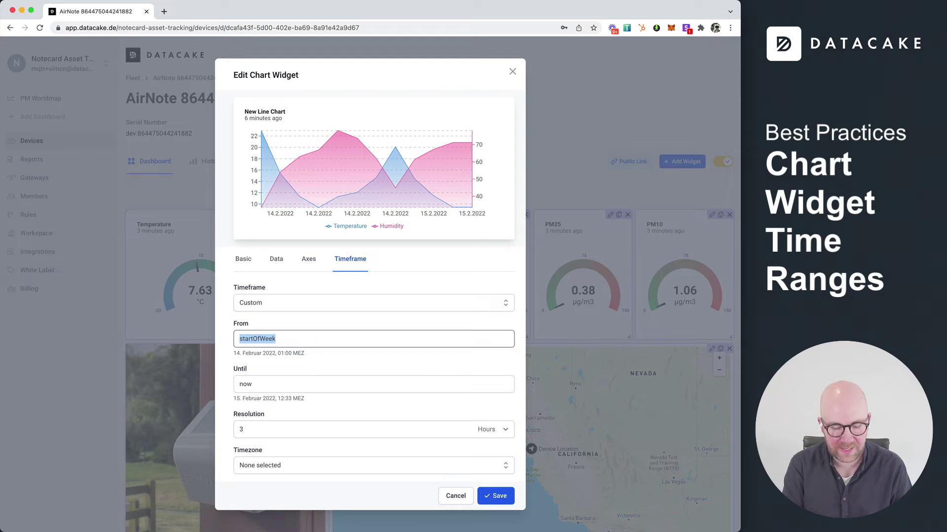
pyautogui.write('7 days ago')
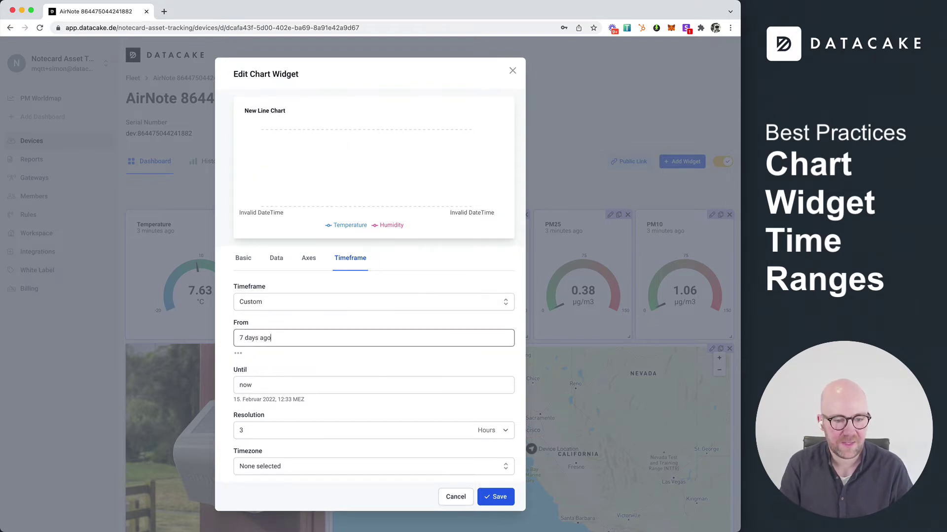
pyautogui.press('Tab')
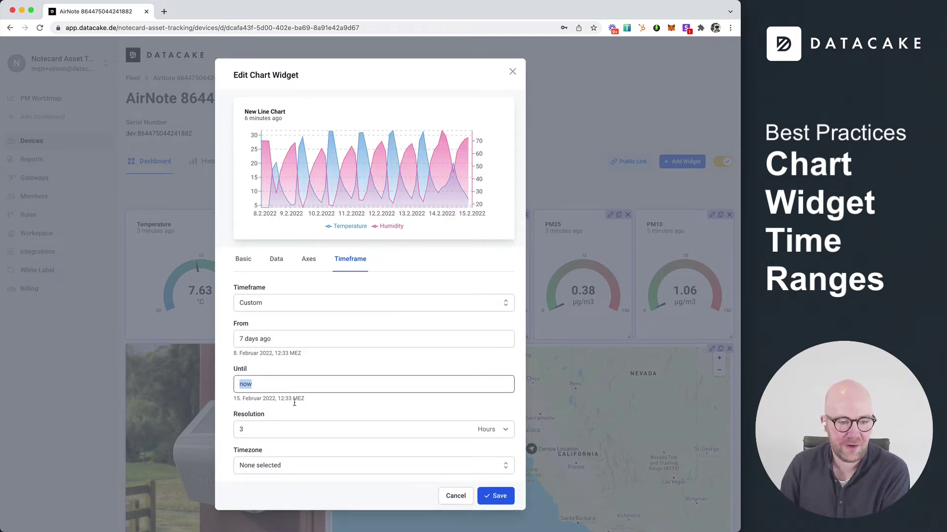
pyautogui.click(280, 428)
pyautogui.doubleClick(280, 428)
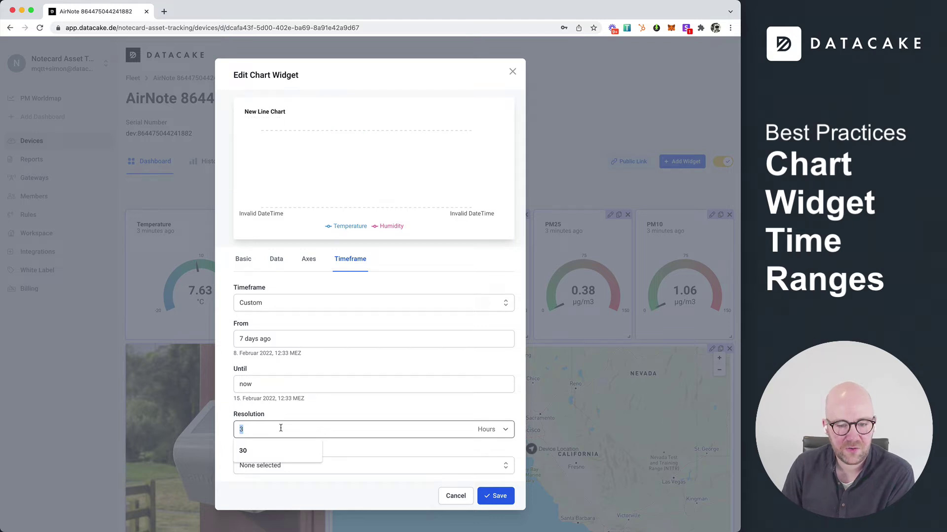
pyautogui.write('1')
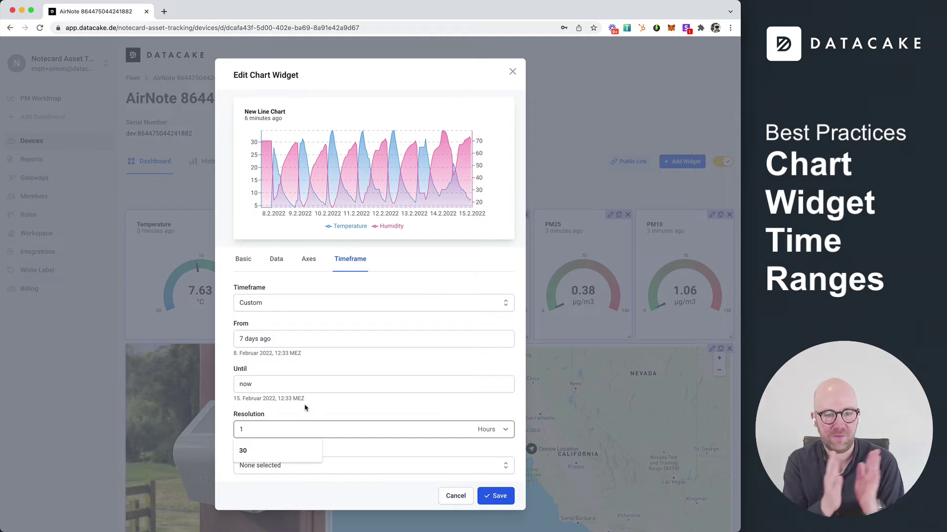
pyautogui.click(302, 416)
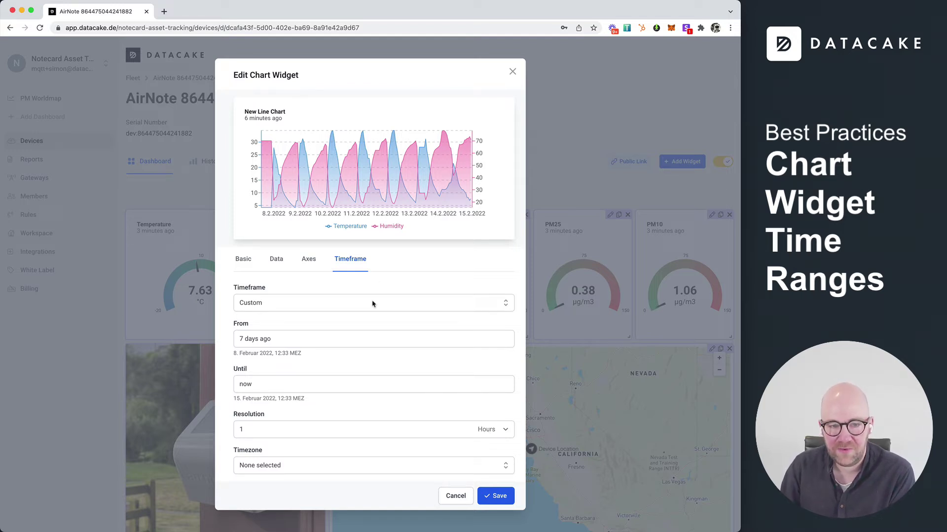
# Step: Set both Temperature and Humidity series to Bar Chart
pyautogui.click(276, 260)
pyautogui.click(344, 383)
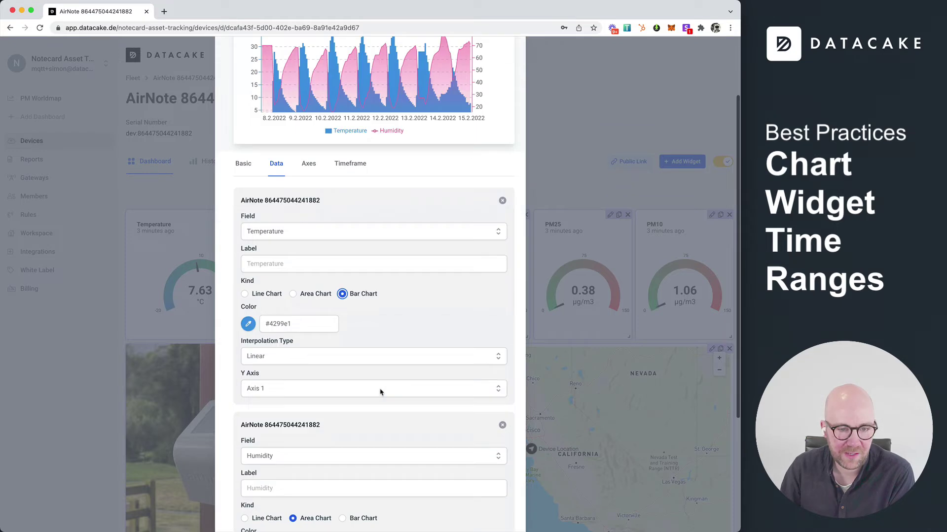
pyautogui.scroll(-3, 380, 392)
pyautogui.click(360, 381)
pyautogui.scroll(5, 360, 381)
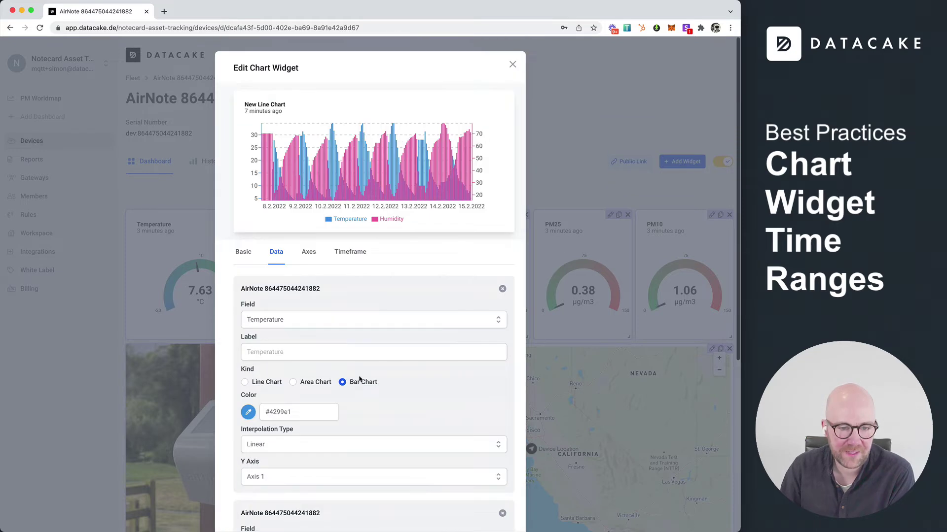
# Step: Change the timeframe to start '14 days ago' with 24-hour resolution
pyautogui.click(355, 261)
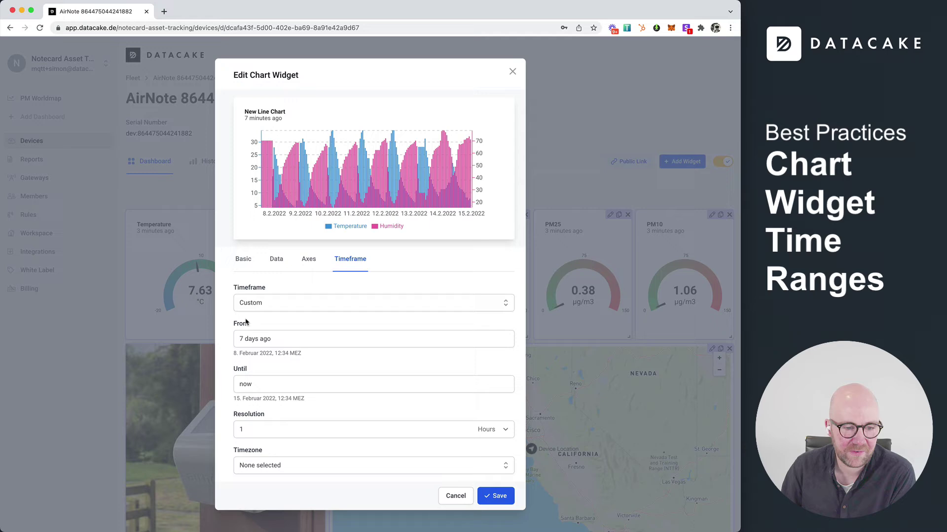
pyautogui.doubleClick(240, 339)
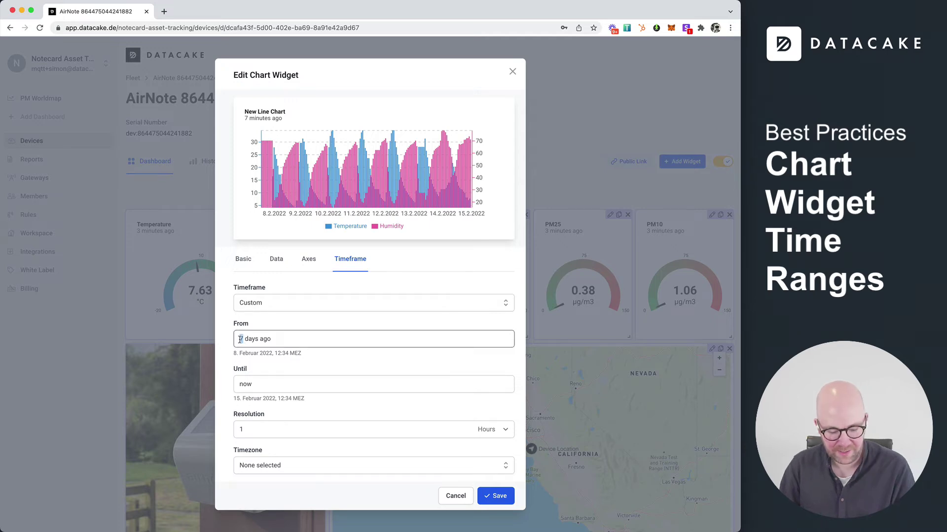
pyautogui.write('14')
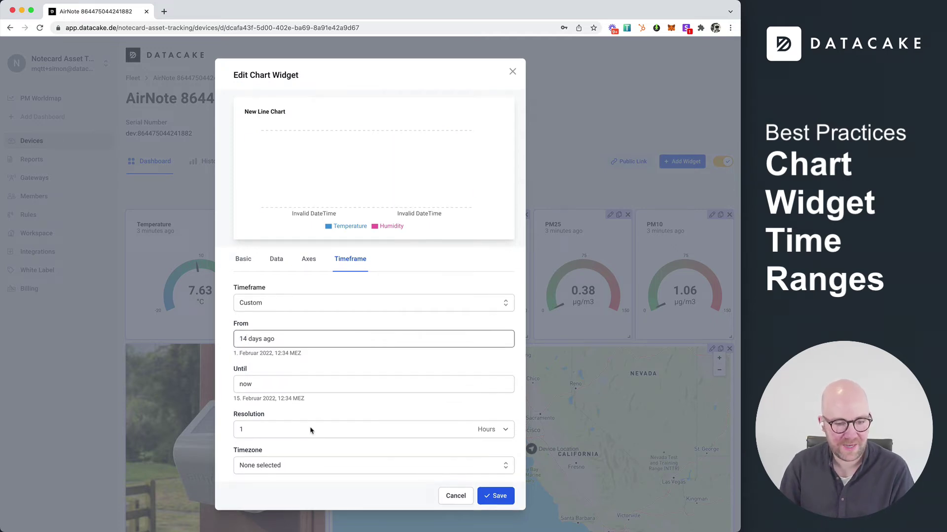
pyautogui.click(418, 429)
pyautogui.write('24')
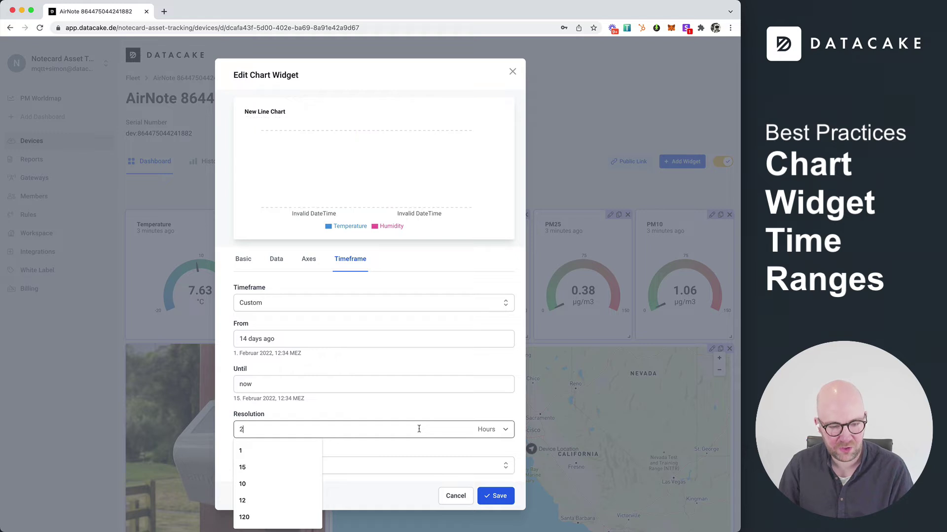
pyautogui.click(414, 410)
pyautogui.click(345, 428)
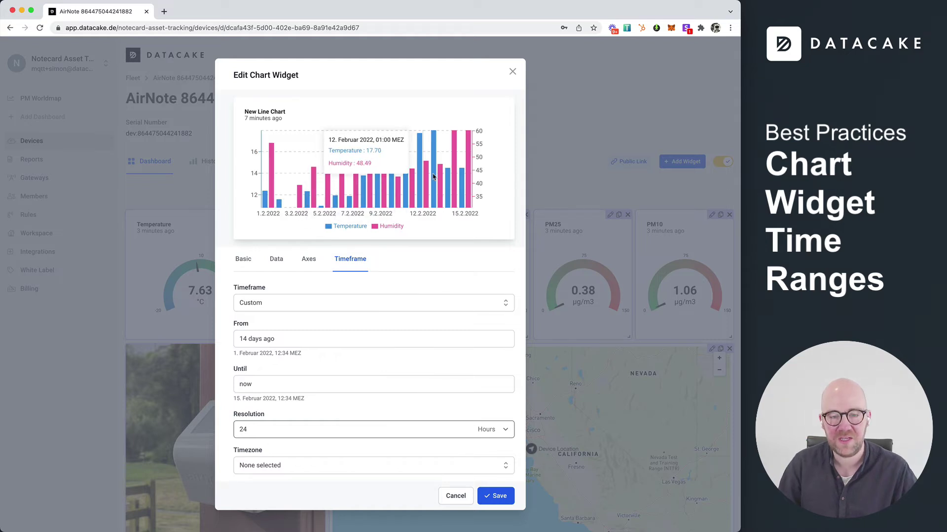
pyautogui.moveTo(463, 197)
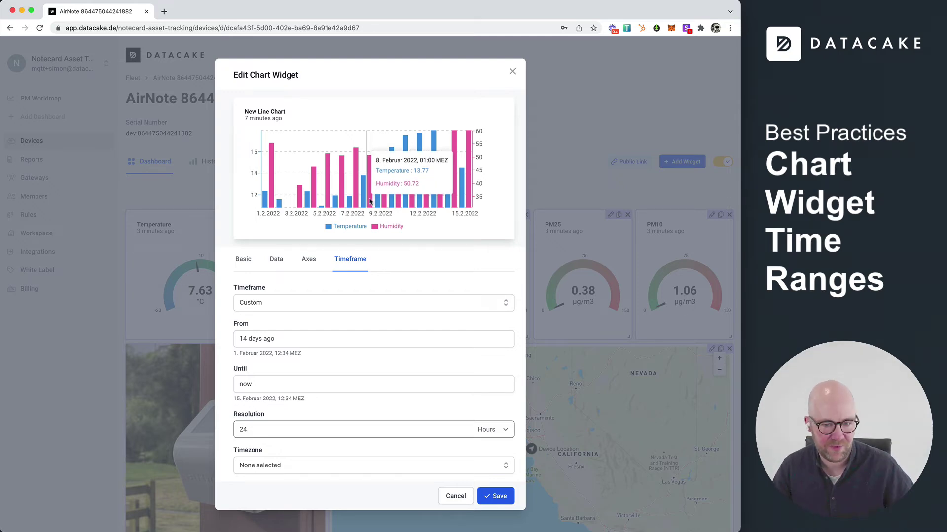
# Step: Save the chart, resize the widget narrower and taller, and retitle it '14 days Trends'
pyautogui.click(496, 496)
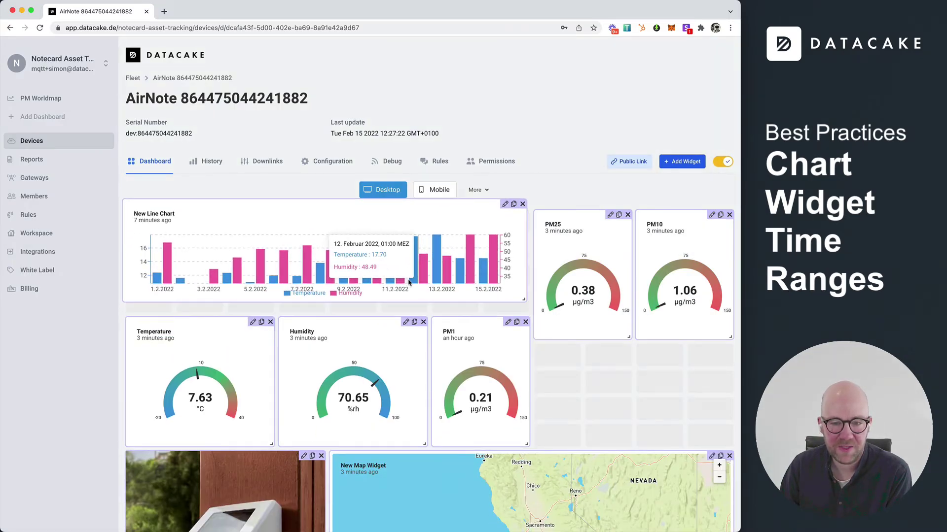
pyautogui.moveTo(523, 308); pyautogui.dragTo(424, 356)
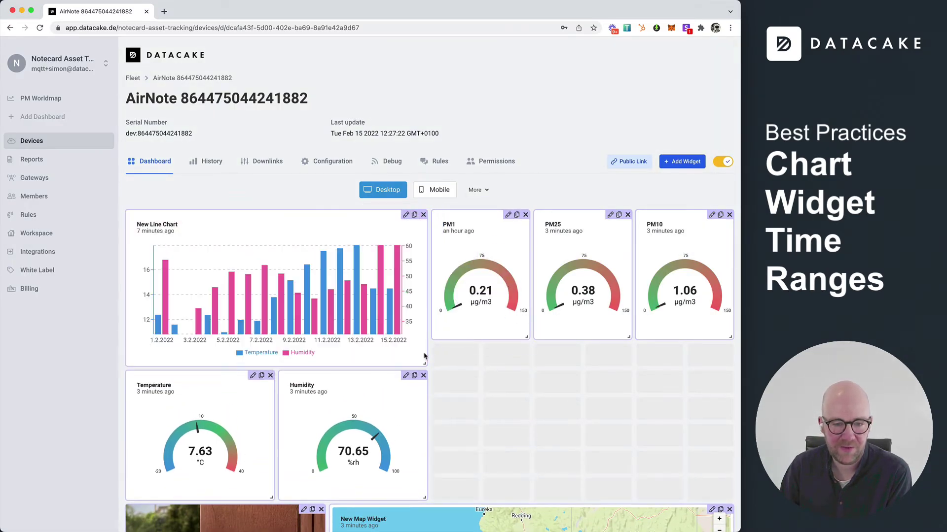
pyautogui.click(406, 215)
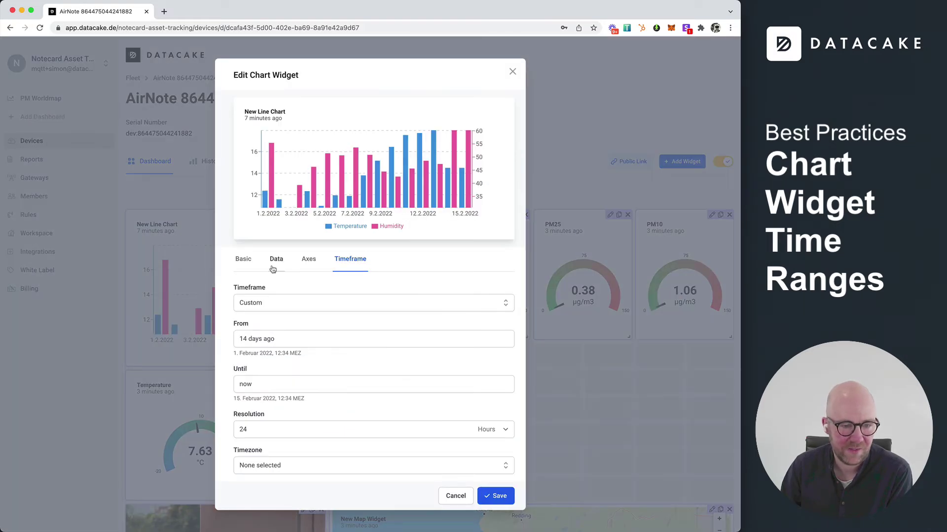
pyautogui.doubleClick(337, 333)
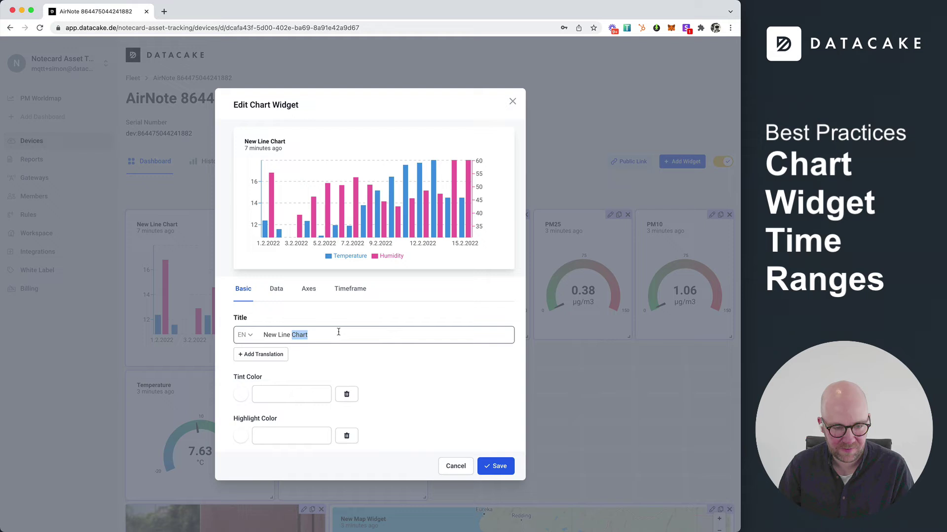
pyautogui.press('super+a')
pyautogui.write('14 da')
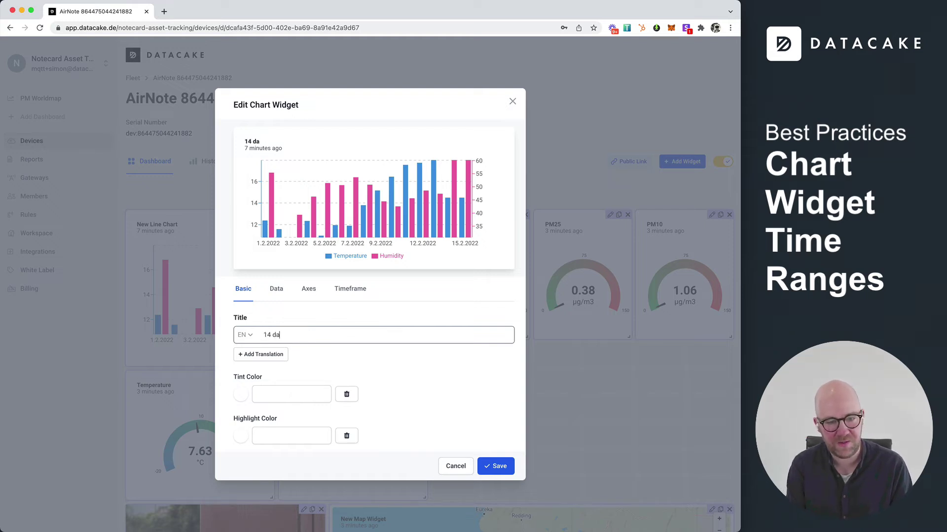
pyautogui.write('ys trends')
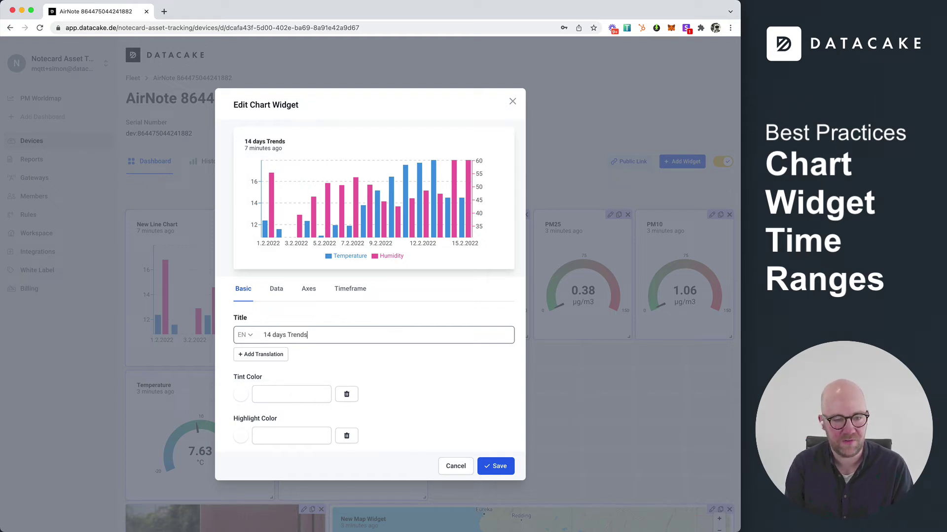
pyautogui.click(495, 466)
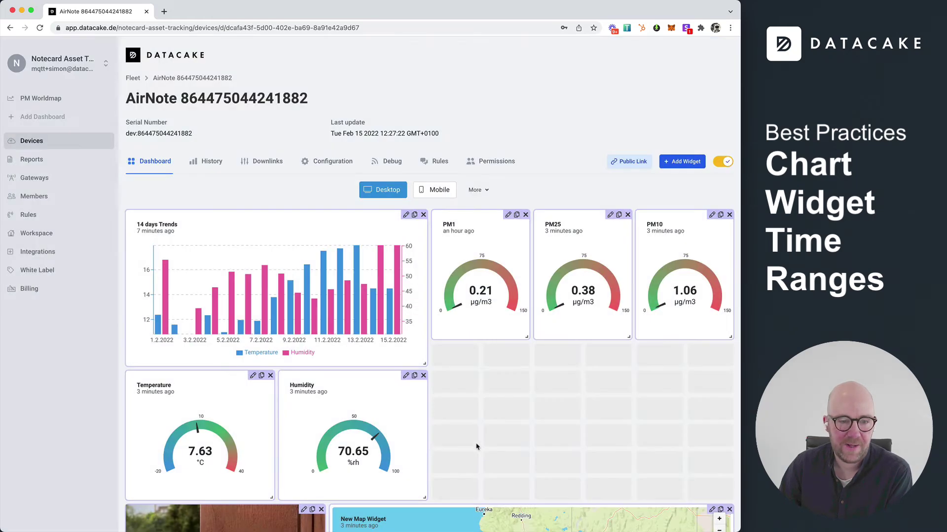
# Step: Duplicate the 14 days Trends widget, place the copy top right, and make both taller
pyautogui.click(414, 215)
pyautogui.moveTo(247, 390); pyautogui.dragTo(552, 237)
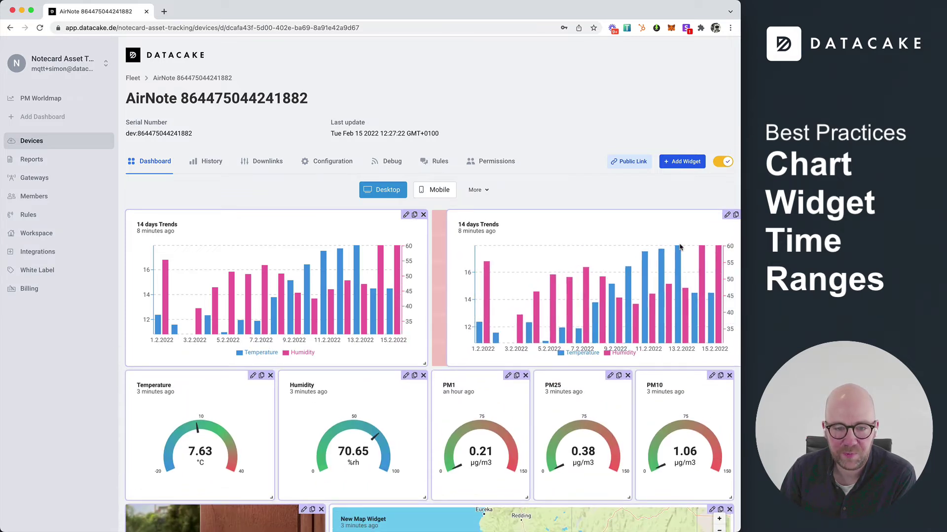
pyautogui.moveTo(425, 365); pyautogui.dragTo(421, 393)
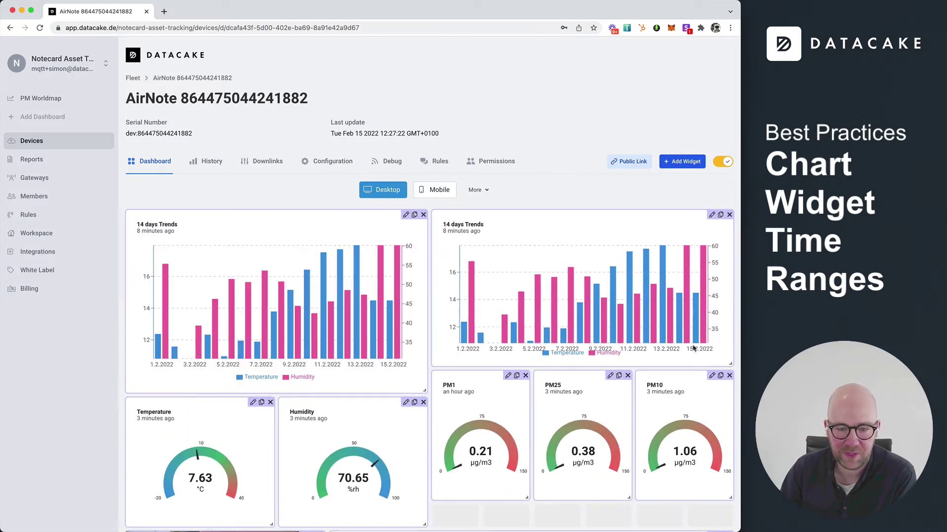
pyautogui.moveTo(729, 363); pyautogui.dragTo(730, 391)
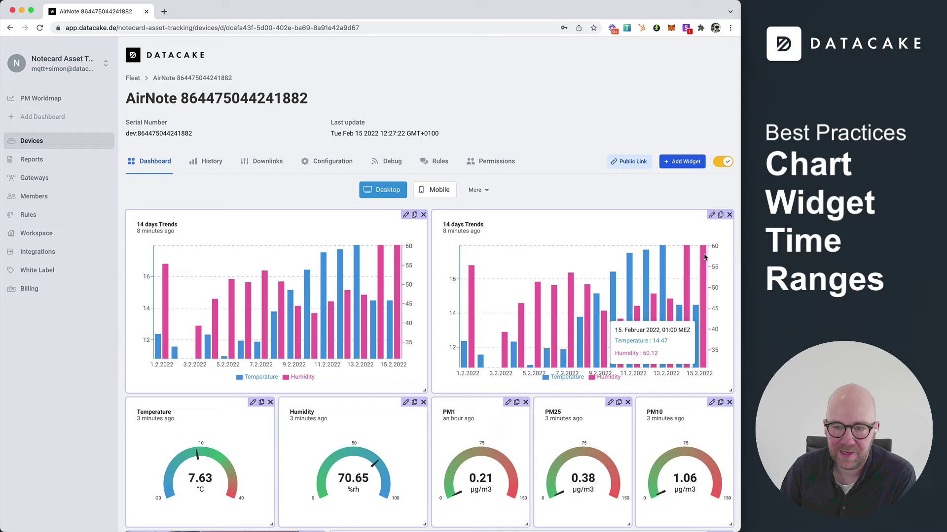
# Step: Set the copy's timeframe to start '24 hours ago' with 30-minute resolution
pyautogui.click(712, 216)
pyautogui.click(345, 291)
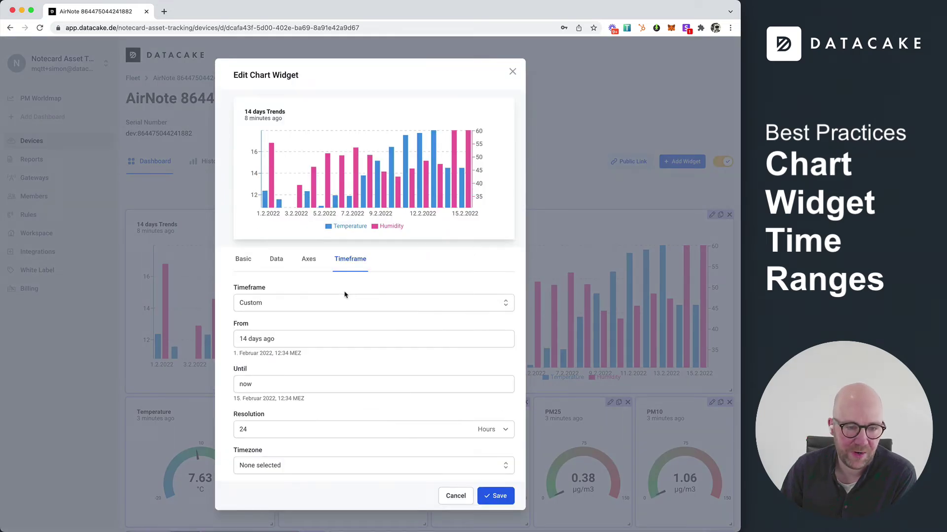
pyautogui.click(243, 341)
pyautogui.write('1')
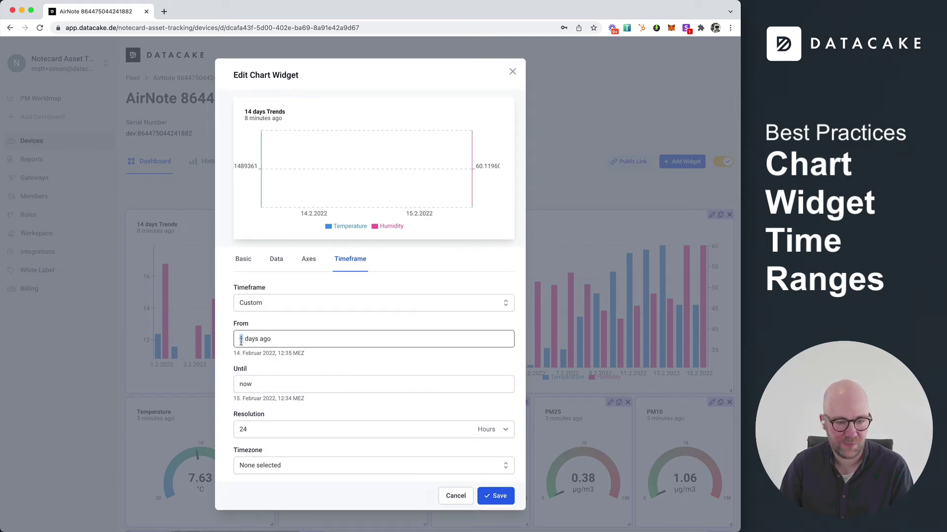
pyautogui.press('super+a')
pyautogui.write('2')
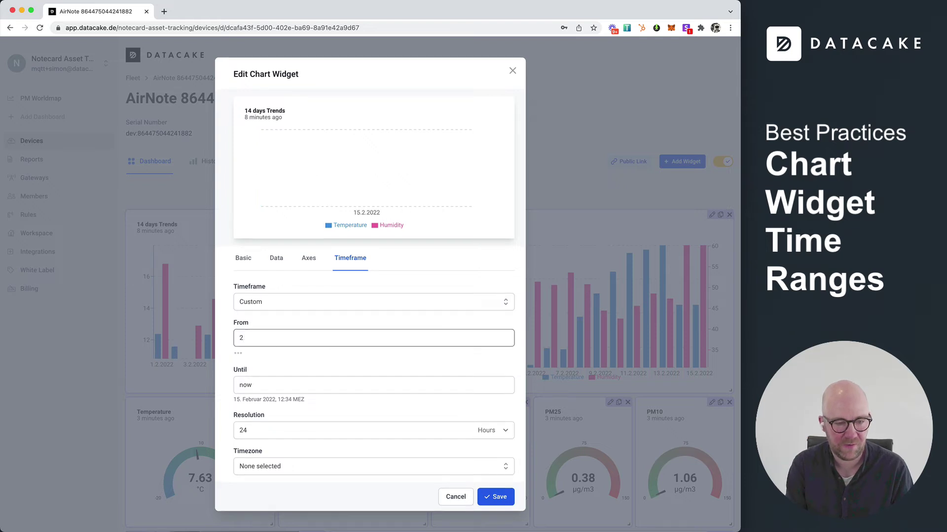
pyautogui.write('4 hours ago')
pyautogui.press('Tab')
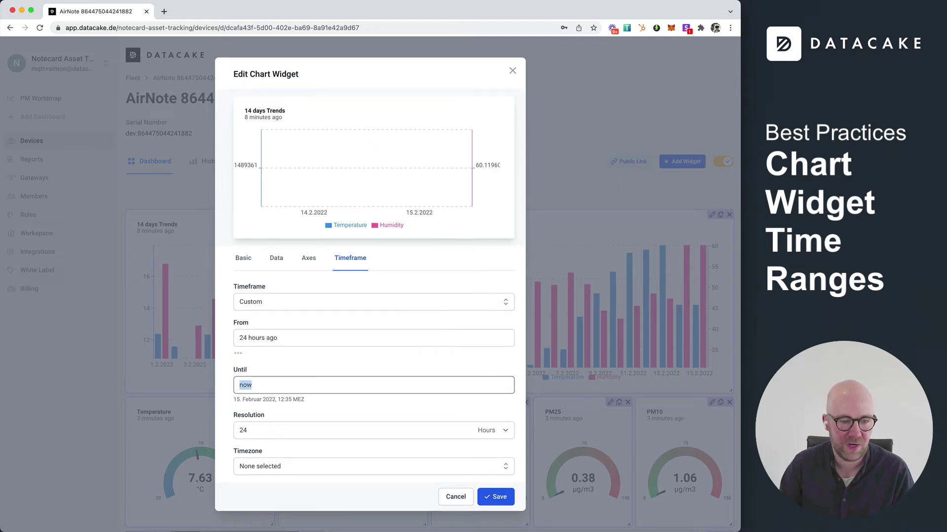
pyautogui.click(486, 430)
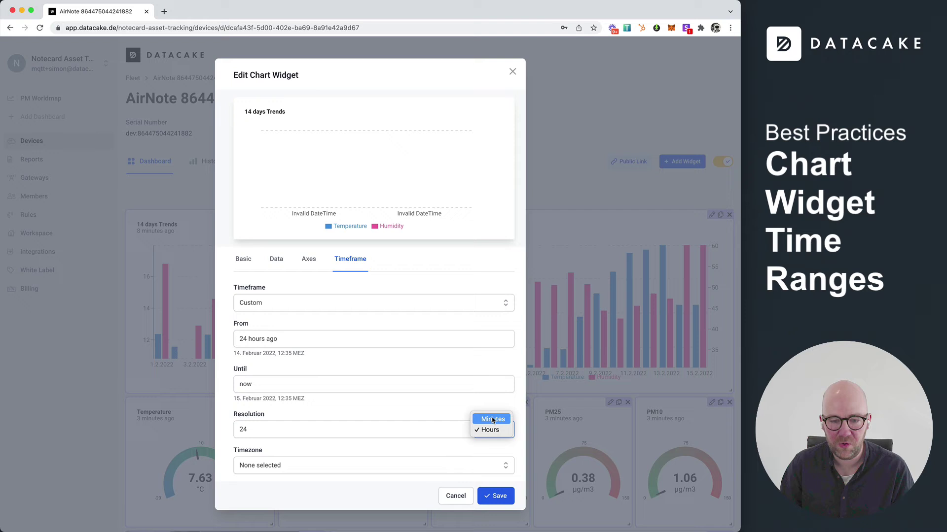
pyautogui.click(489, 418)
pyautogui.click(399, 423)
pyautogui.press('super+a')
pyautogui.write('30')
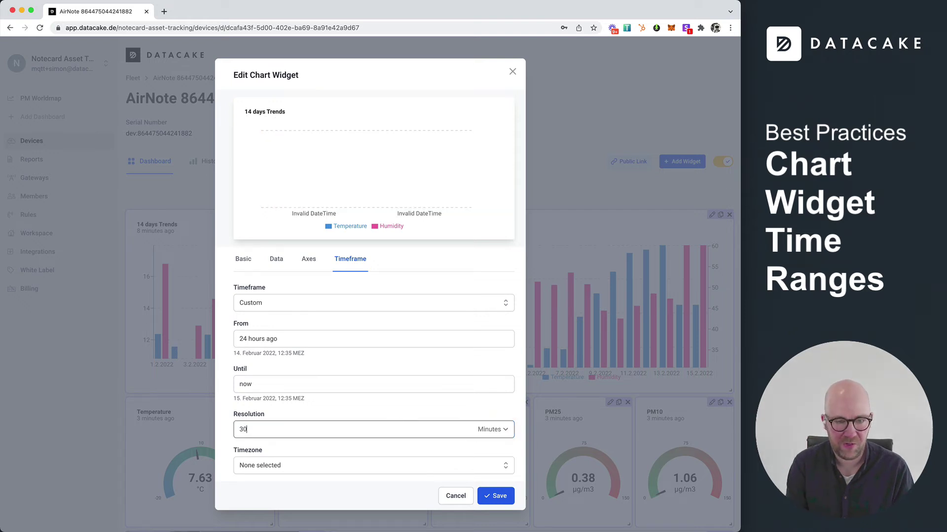
# Step: Switch both the Temperature and Humidity series to Area Chart
pyautogui.click(279, 265)
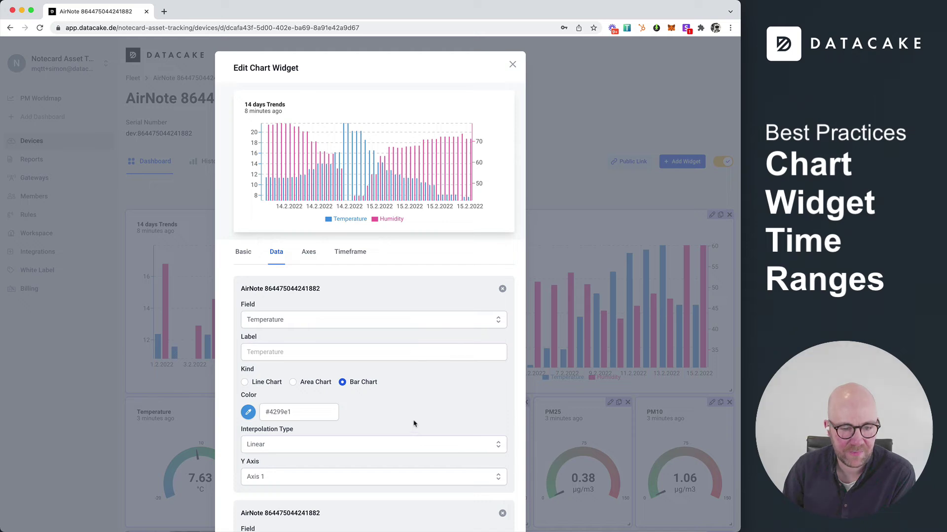
pyautogui.click(293, 382)
pyautogui.scroll(-3, 394, 399)
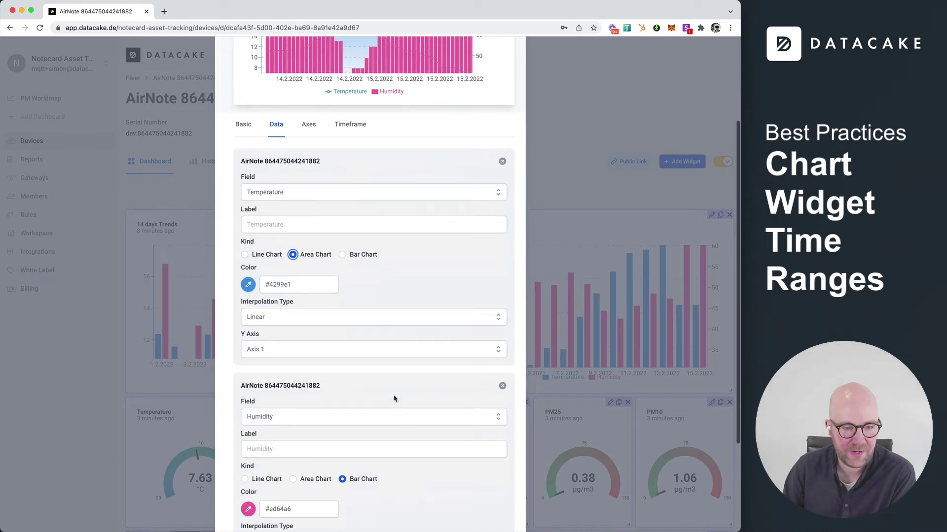
pyautogui.click(300, 479)
pyautogui.scroll(3, 316, 474)
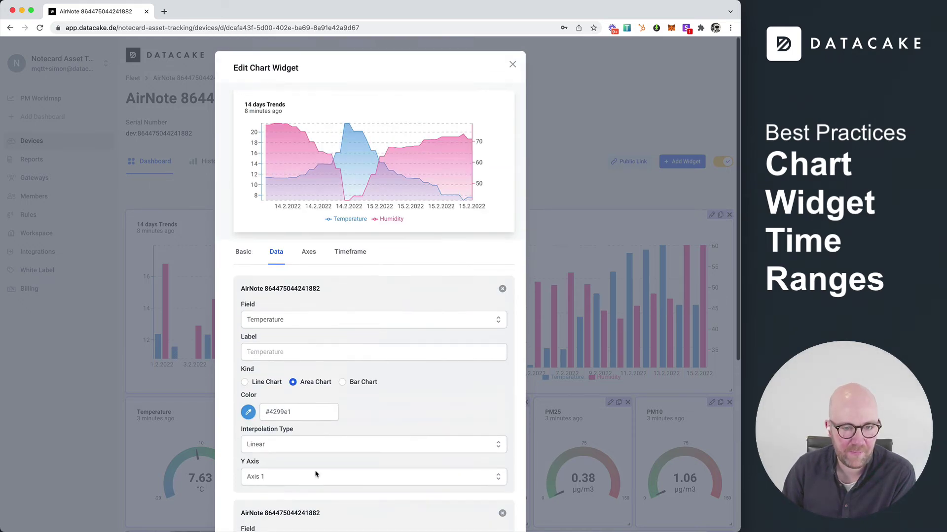
# Step: Try resolutions 60 and 5, settle on 30 minutes, and save the chart widget
pyautogui.click(351, 252)
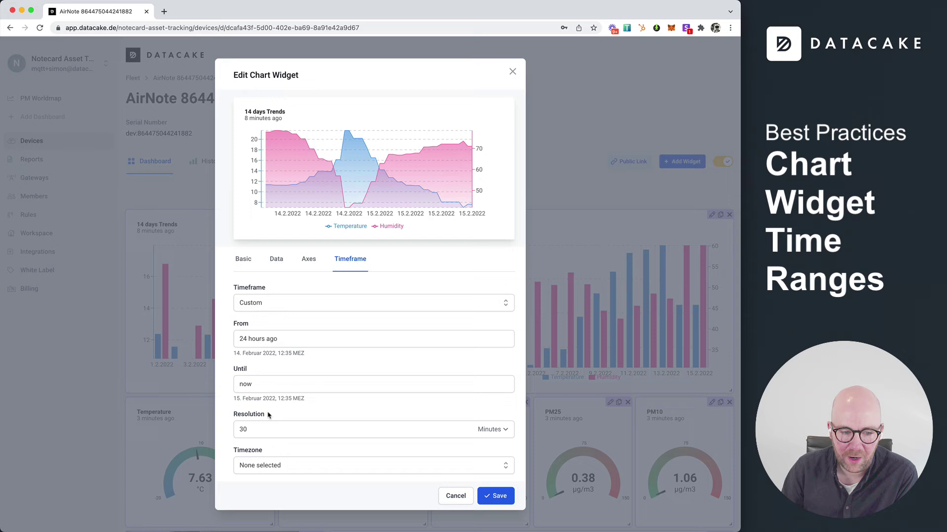
pyautogui.doubleClick(268, 433)
pyautogui.write('60')
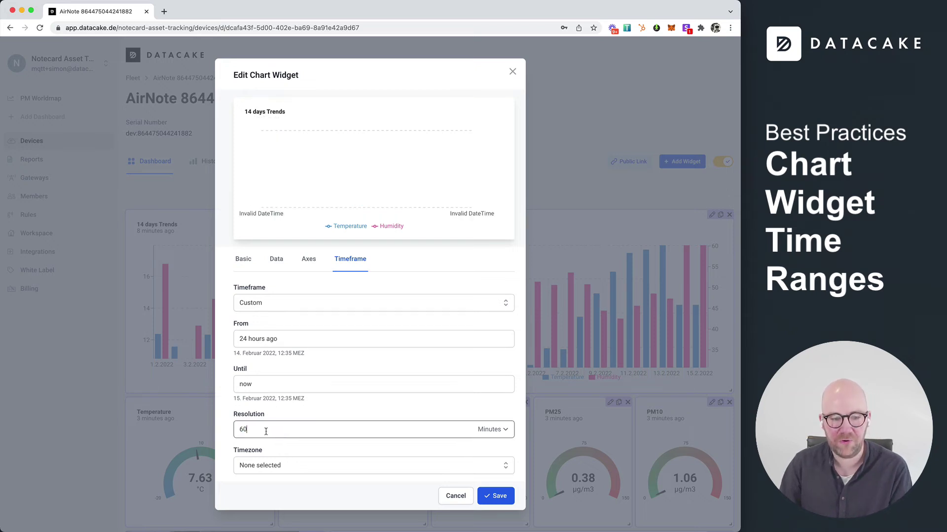
pyautogui.doubleClick(276, 426)
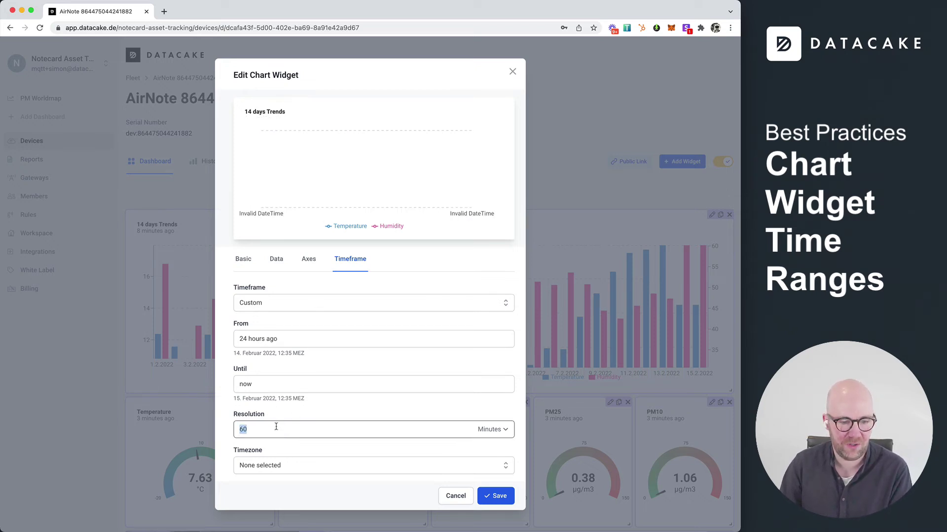
pyautogui.write('5')
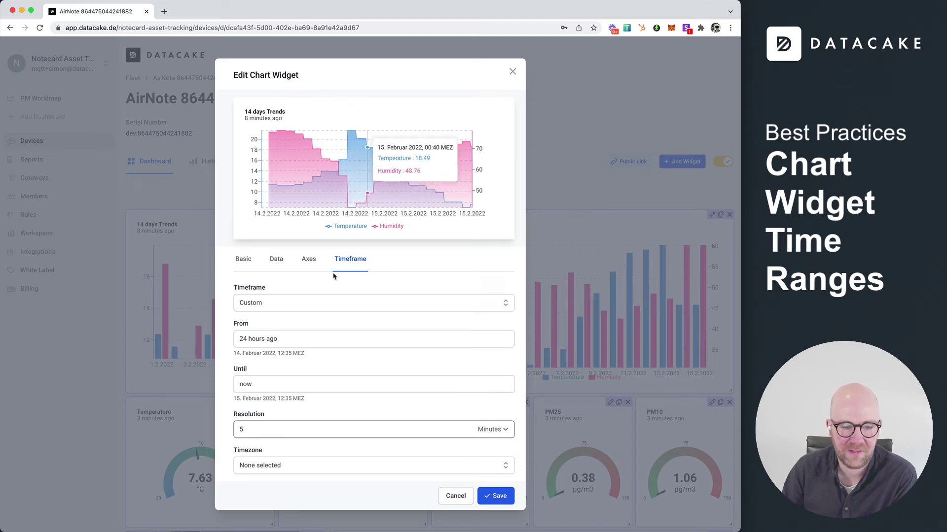
pyautogui.doubleClick(265, 430)
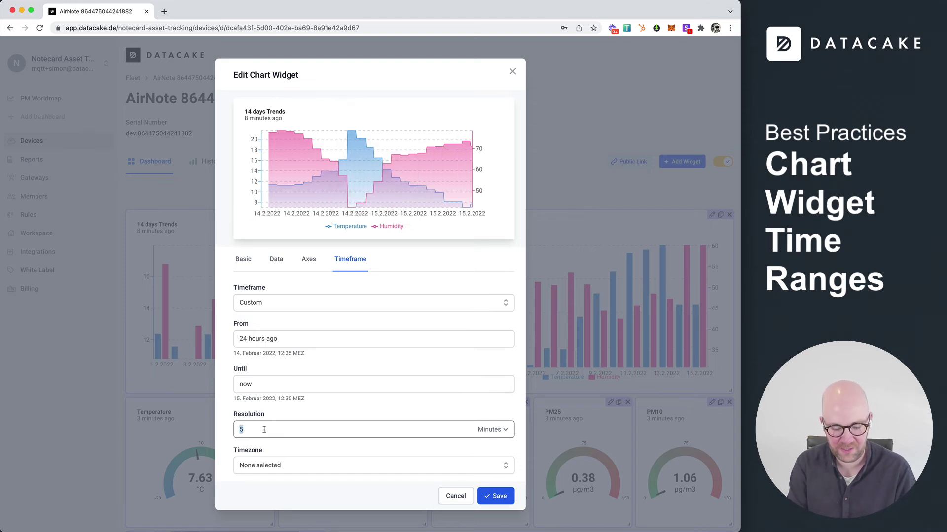
pyautogui.write('30')
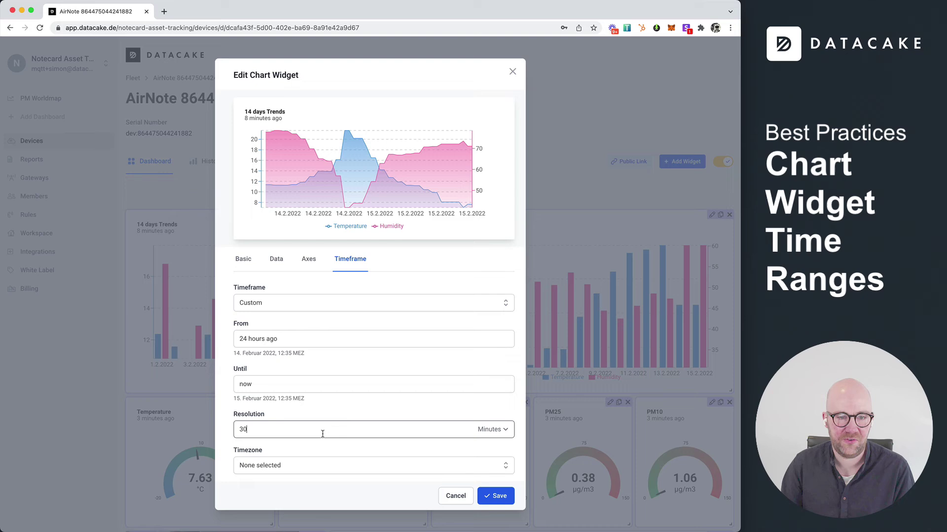
pyautogui.click(497, 496)
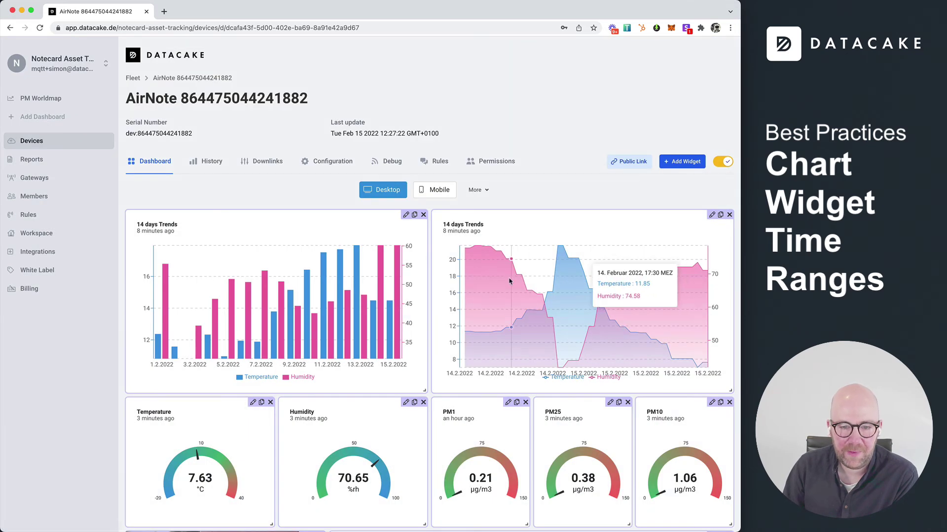
# Step: Retitle the right-hand chart '24 Hour Trends', save it, and turn off dashboard editing
pyautogui.click(712, 215)
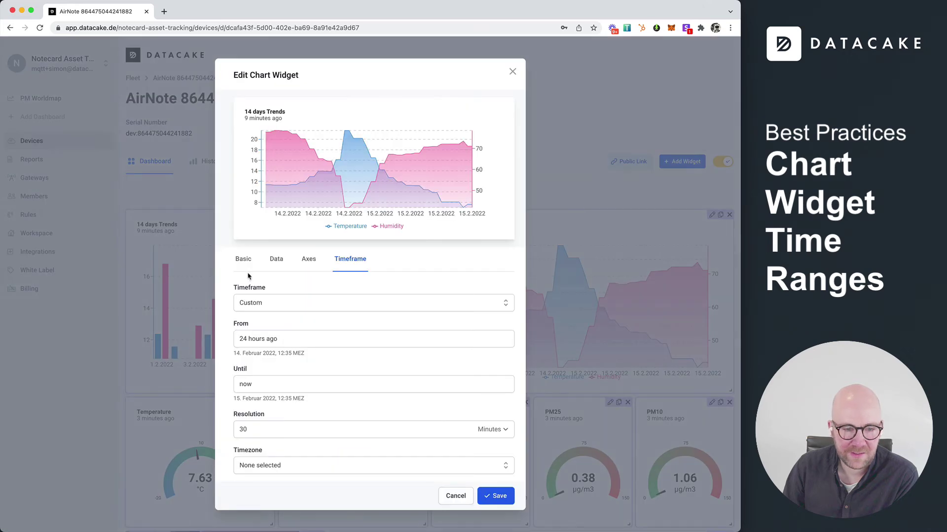
pyautogui.click(245, 266)
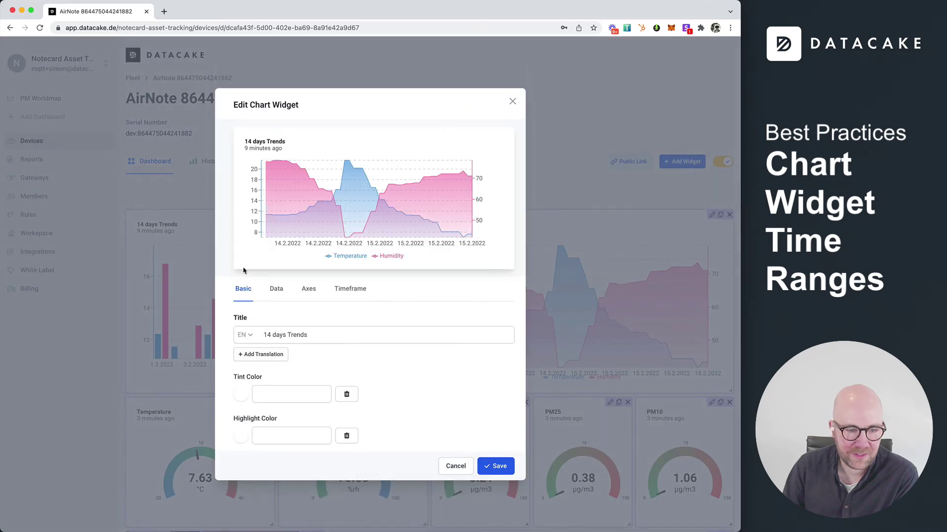
pyautogui.tripleClick(295, 337)
pyautogui.write('24 ')
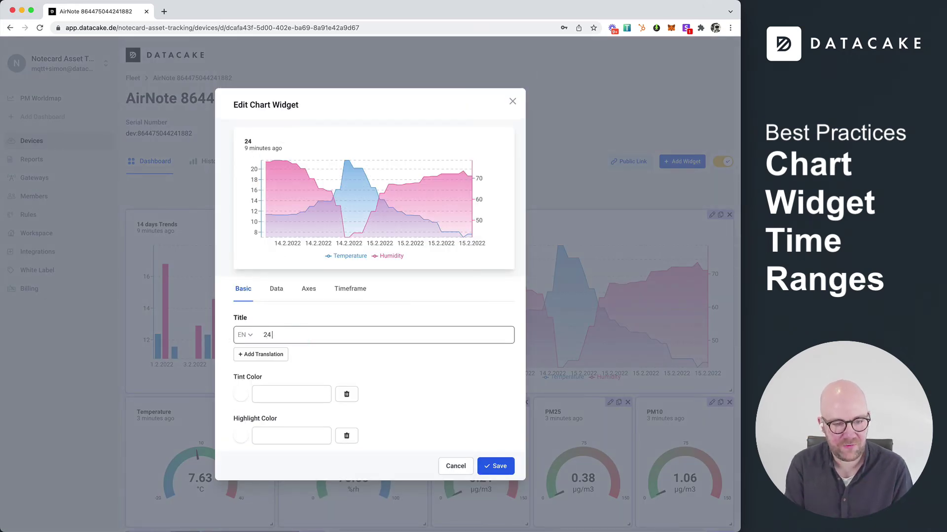
pyautogui.write('Hoz')
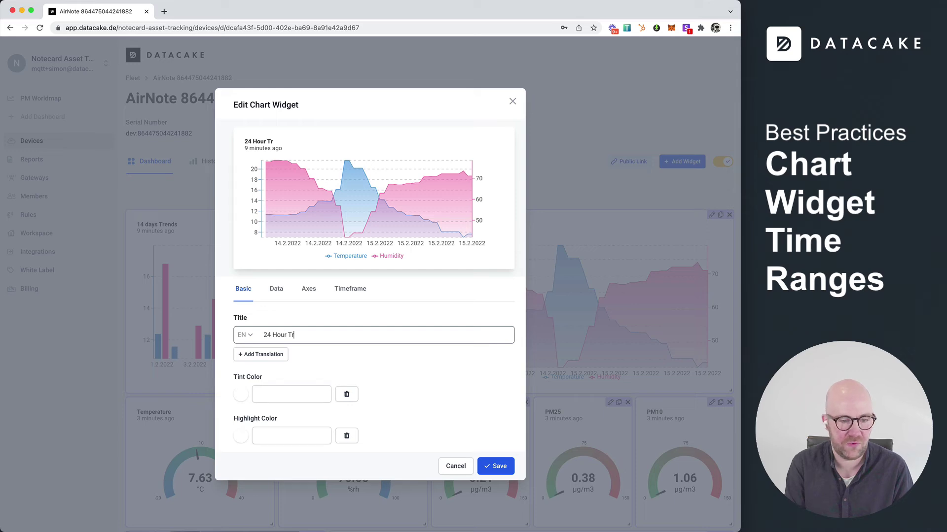
pyautogui.write('r Trends')
pyautogui.click(495, 466)
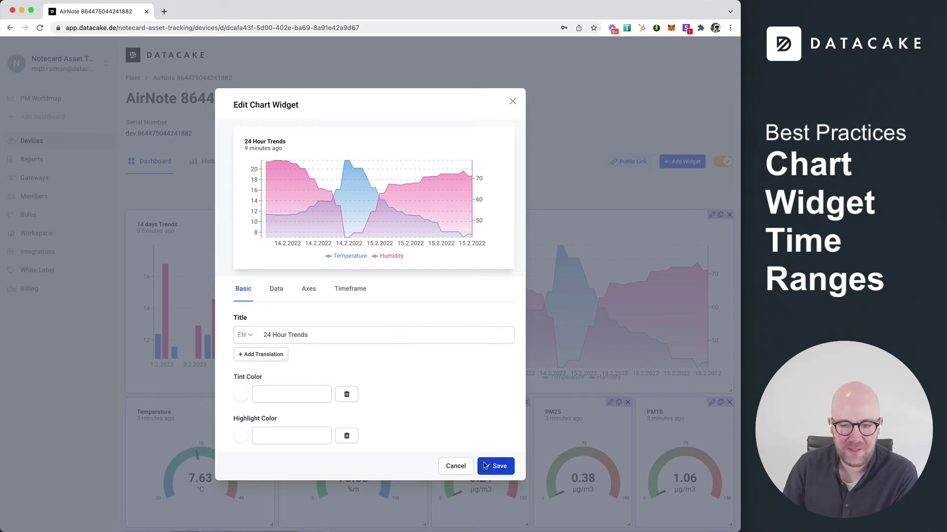
pyautogui.click(724, 162)
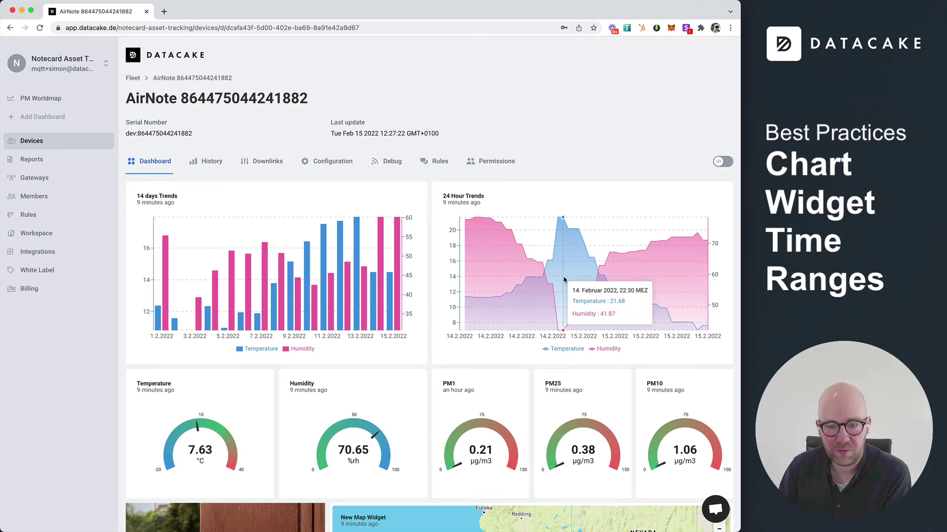
# Step: Reopen the 14 days Trends chart settings, leaving the left axis start on automatic
pyautogui.click(721, 163)
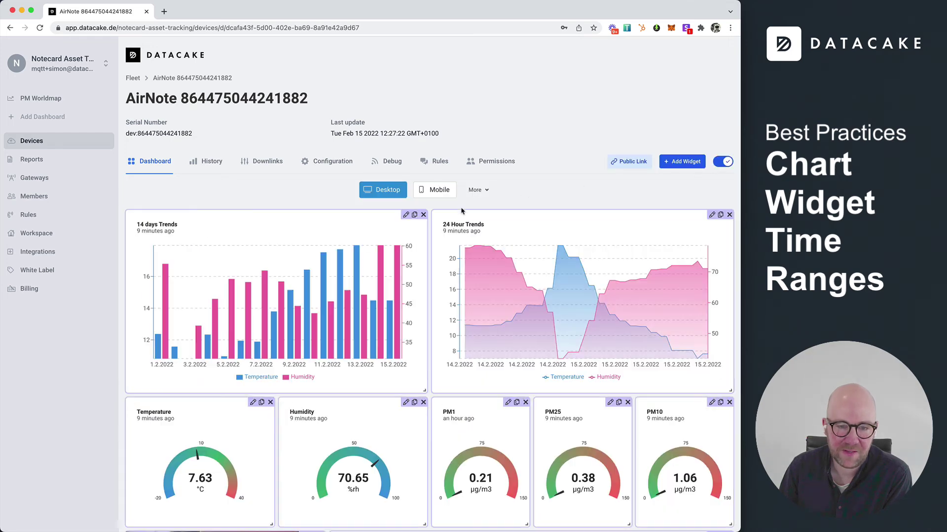
pyautogui.click(405, 215)
pyautogui.click(351, 290)
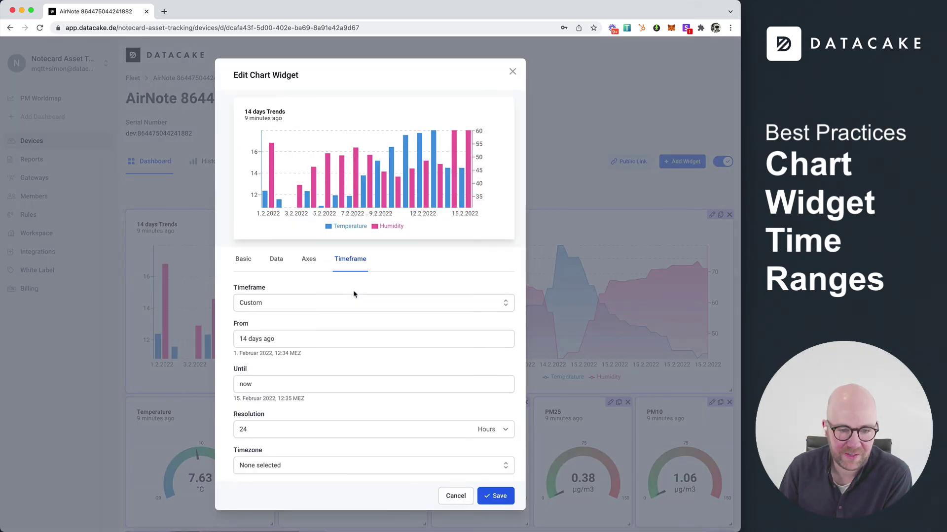
pyautogui.click(304, 265)
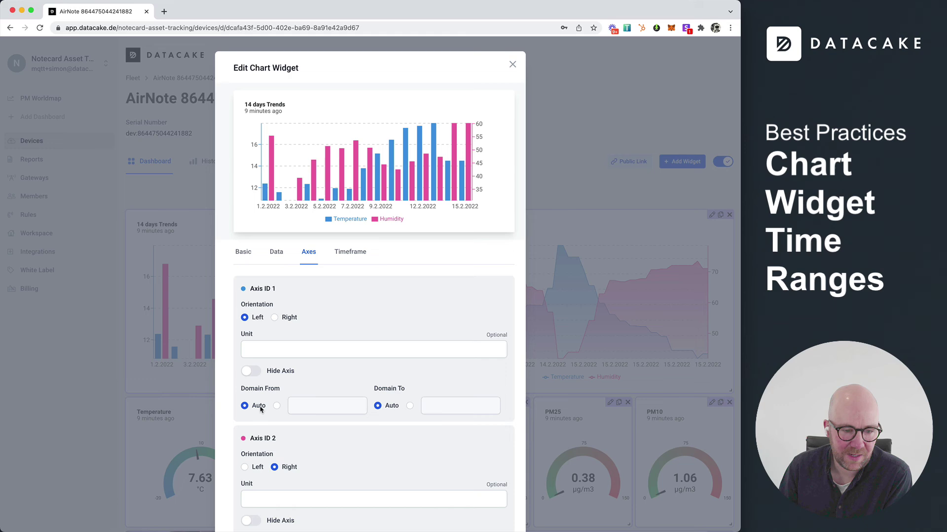
pyautogui.click(276, 406)
pyautogui.click(246, 406)
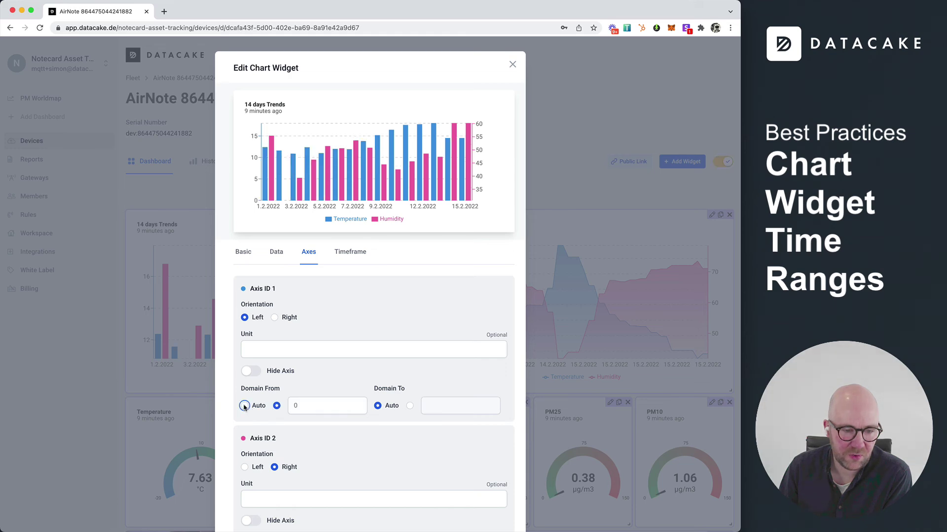
# Step: Set both the Temperature and Humidity series to Area Chart
pyautogui.click(276, 252)
pyautogui.click(312, 382)
pyautogui.scroll(-5, 370, 393)
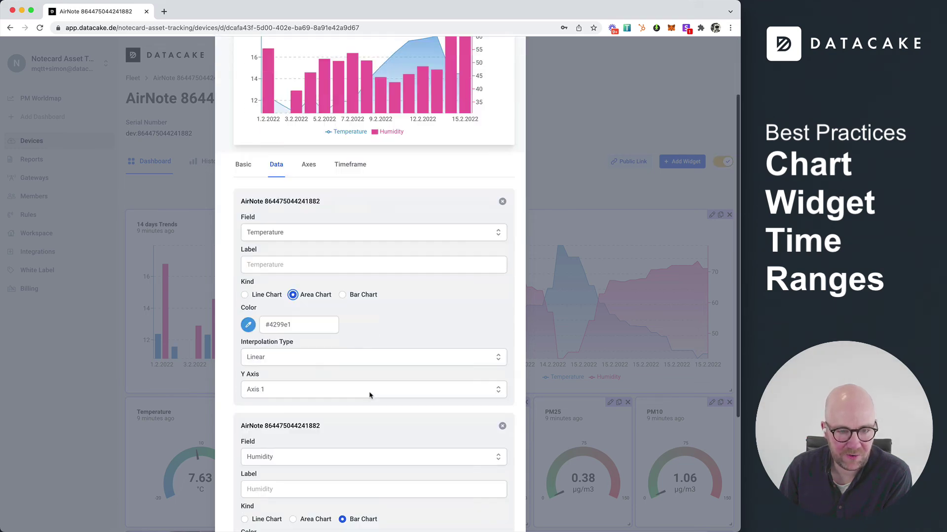
pyautogui.click(314, 385)
pyautogui.scroll(5, 359, 295)
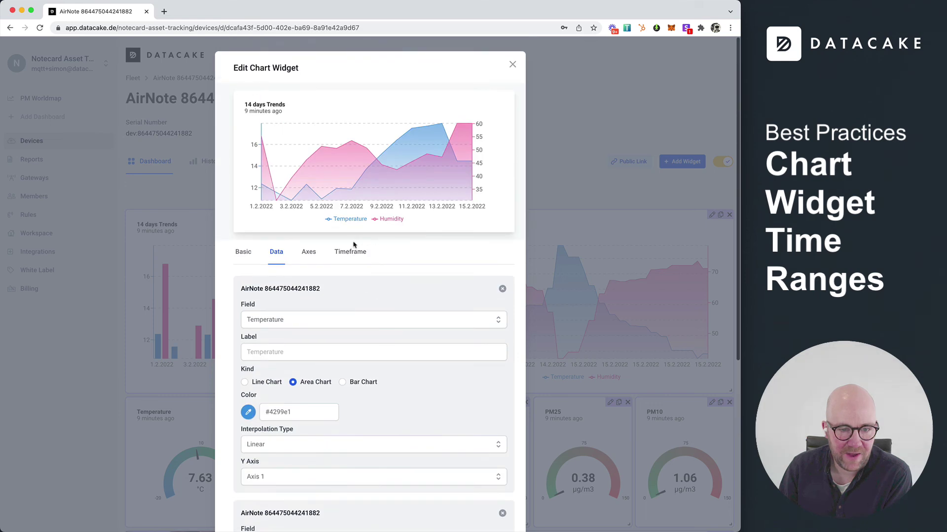
# Step: Change the resolution from 24 to 3 hours and save the chart
pyautogui.click(351, 257)
pyautogui.doubleClick(243, 431)
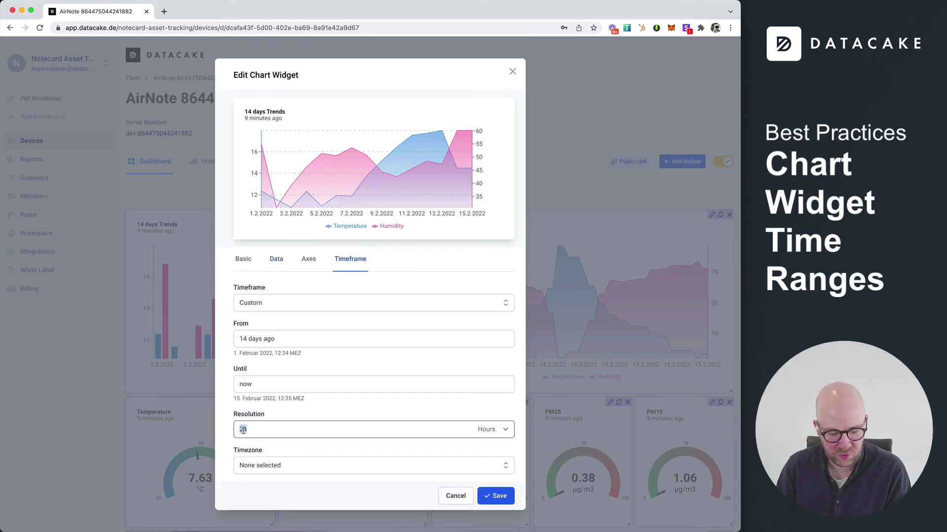
pyautogui.write('6')
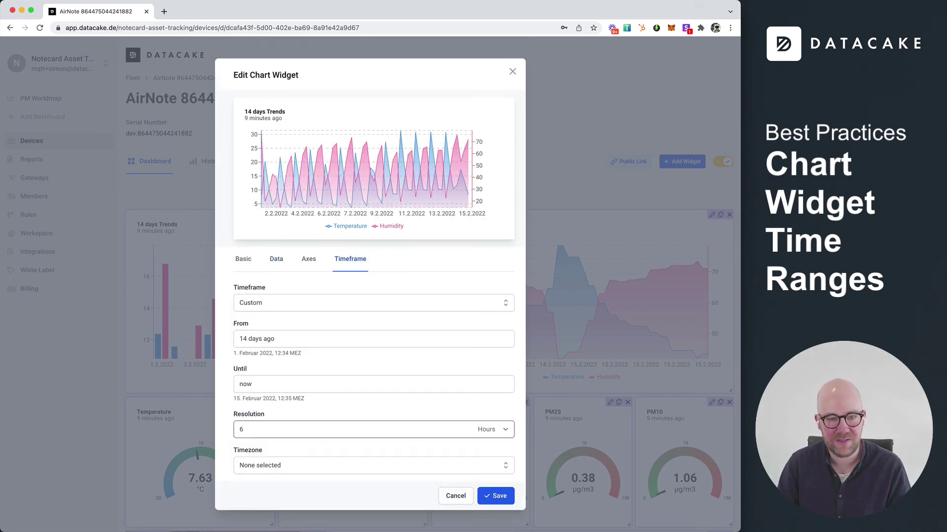
pyautogui.doubleClick(249, 430)
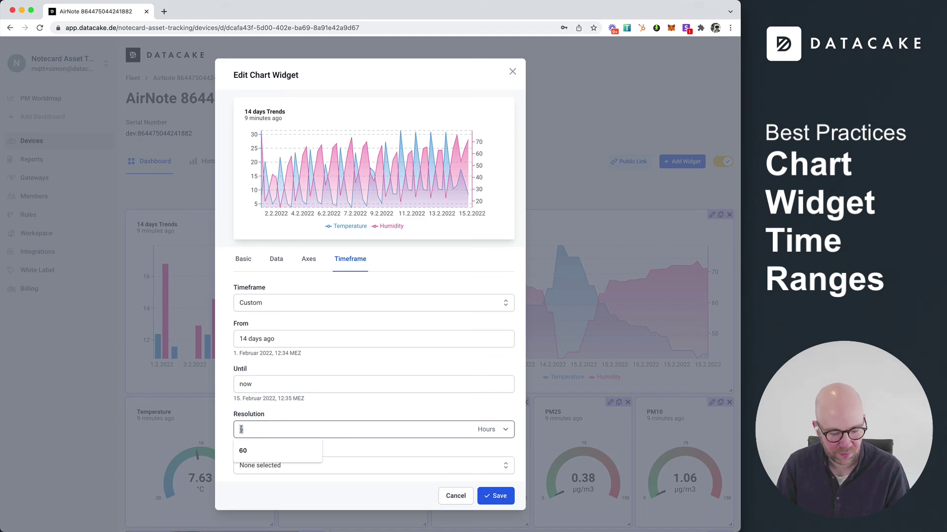
pyautogui.write('3')
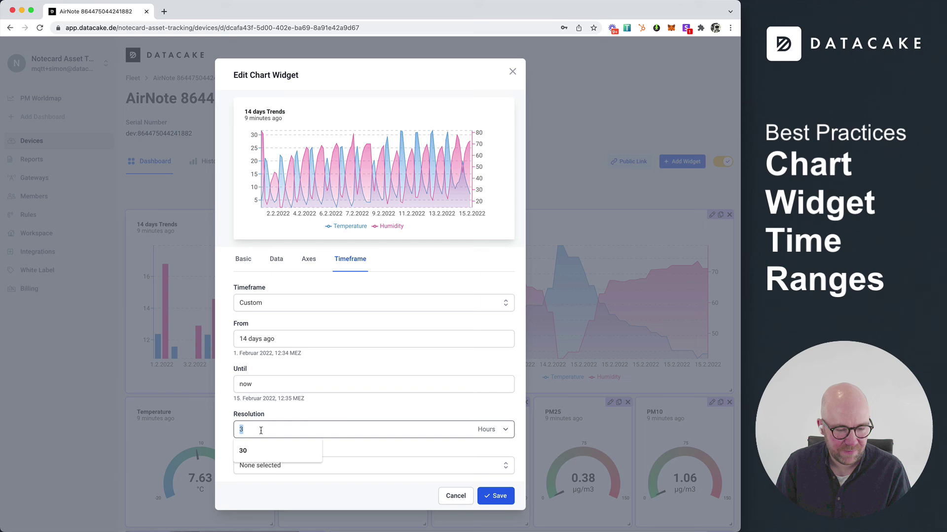
pyautogui.click(497, 498)
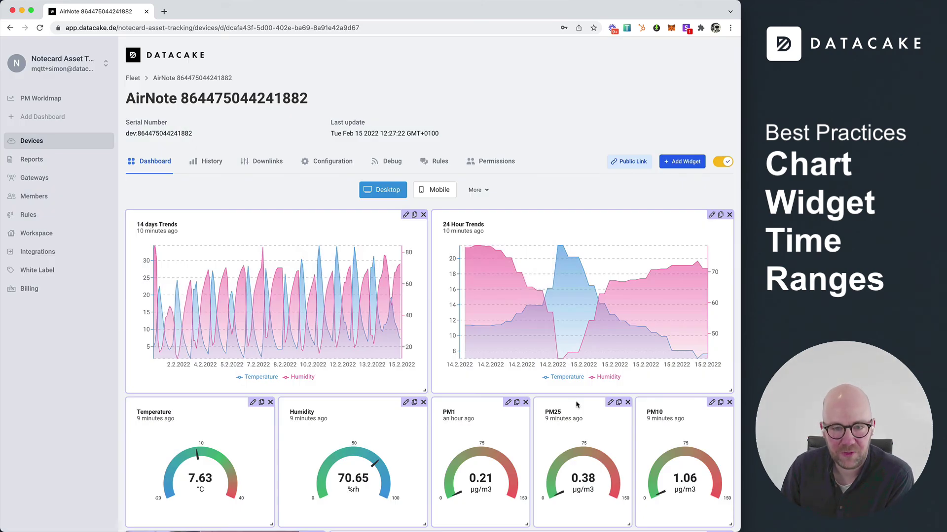
# Step: Drag 14 days Trends below the gauges with 24 Hour Trends beside it, then exit editing
pyautogui.click(723, 162)
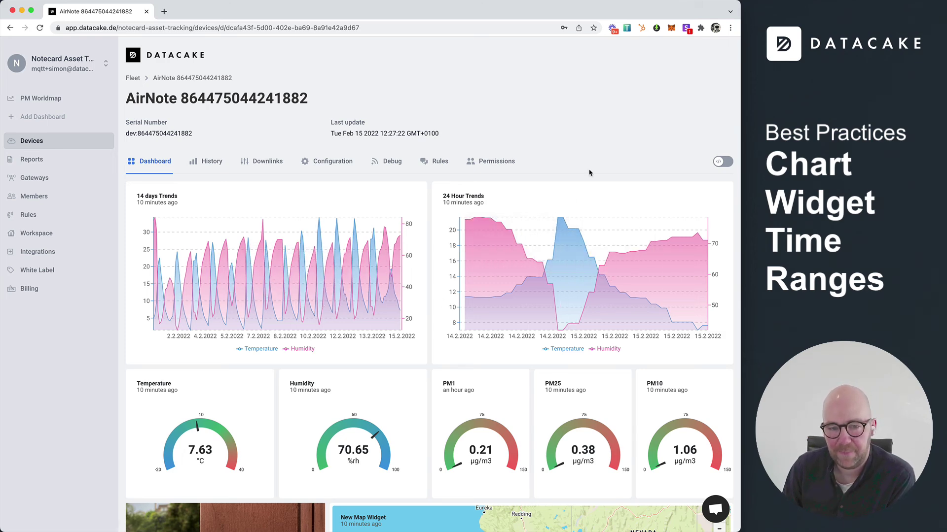
pyautogui.click(723, 163)
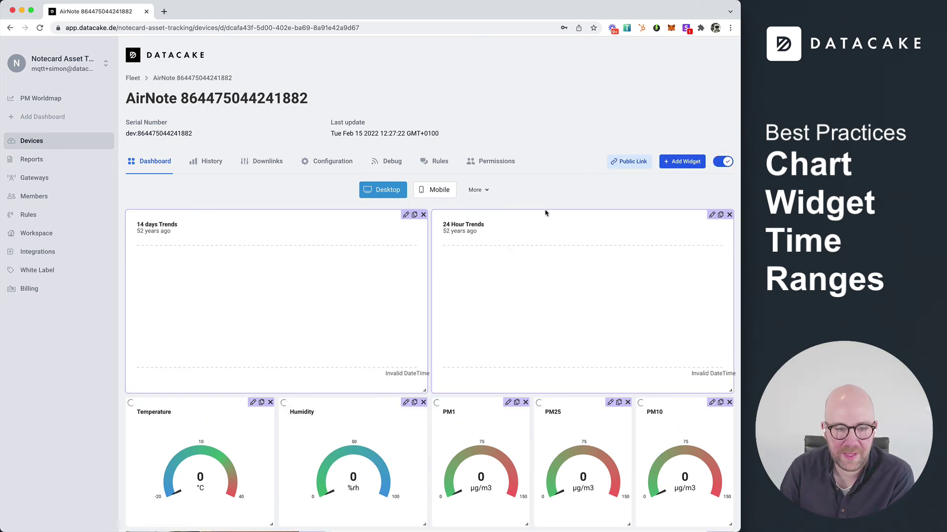
pyautogui.scroll(-5, 400, 88)
pyautogui.moveTo(400, 88); pyautogui.dragTo(405, 257)
pyautogui.moveTo(554, 154); pyautogui.dragTo(572, 267)
pyautogui.scroll(5, 572, 267)
pyautogui.click(718, 164)
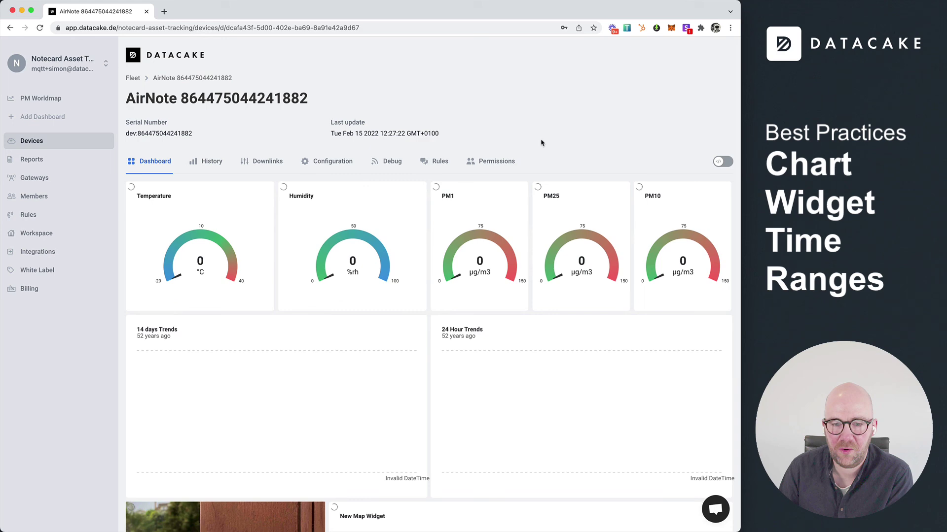
pyautogui.scroll(-5, 563, 155)
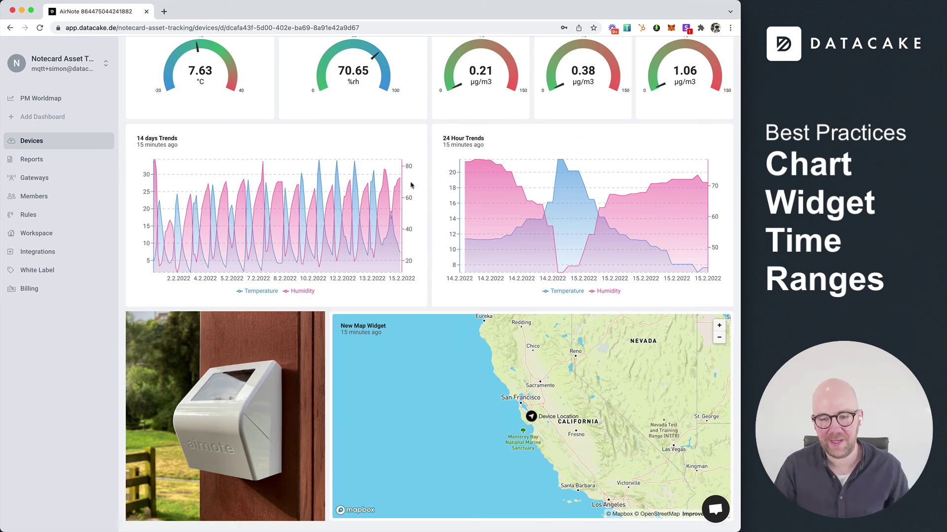
pyautogui.scroll(5, 412, 184)
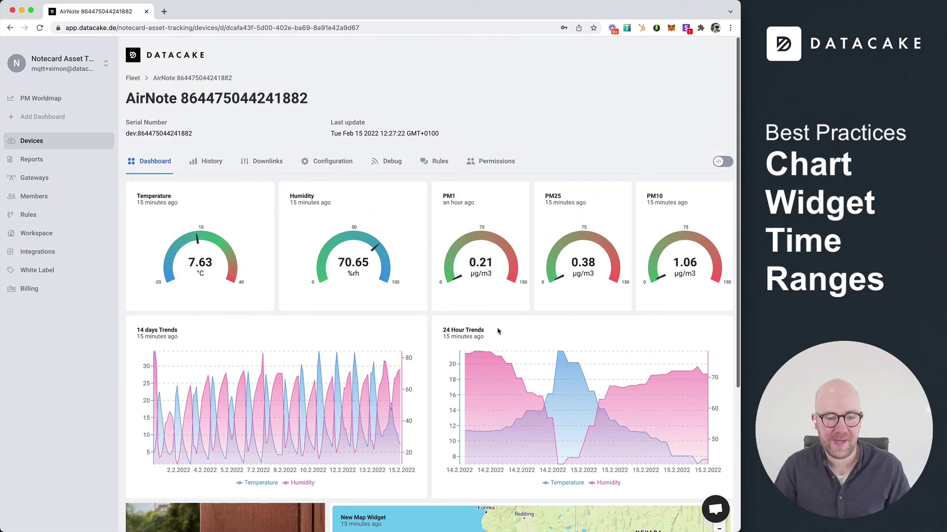